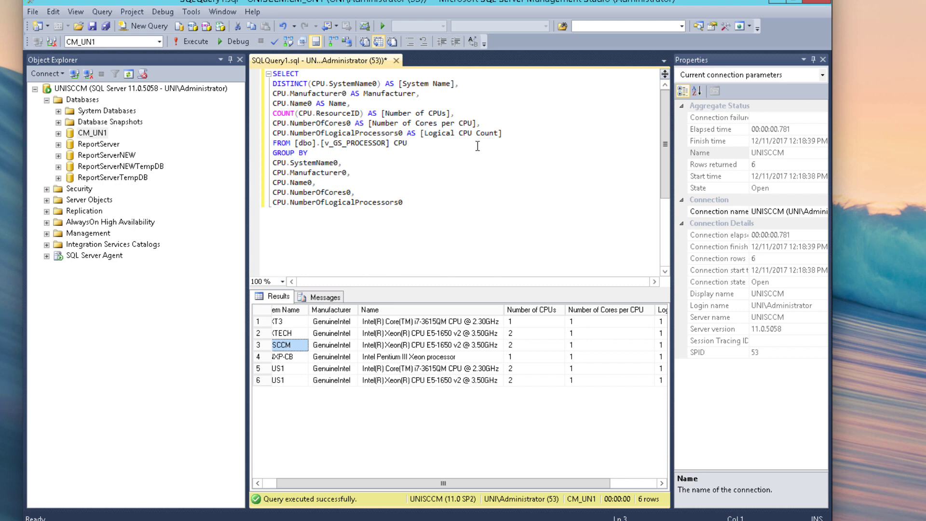
mouse_move(328, 176)
drag(366, 486, 328, 489)
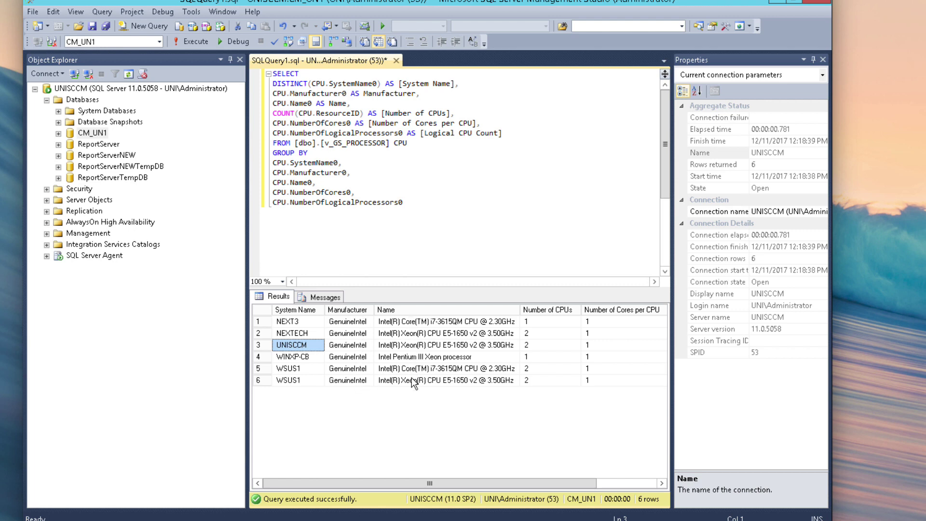
drag(485, 483, 546, 483)
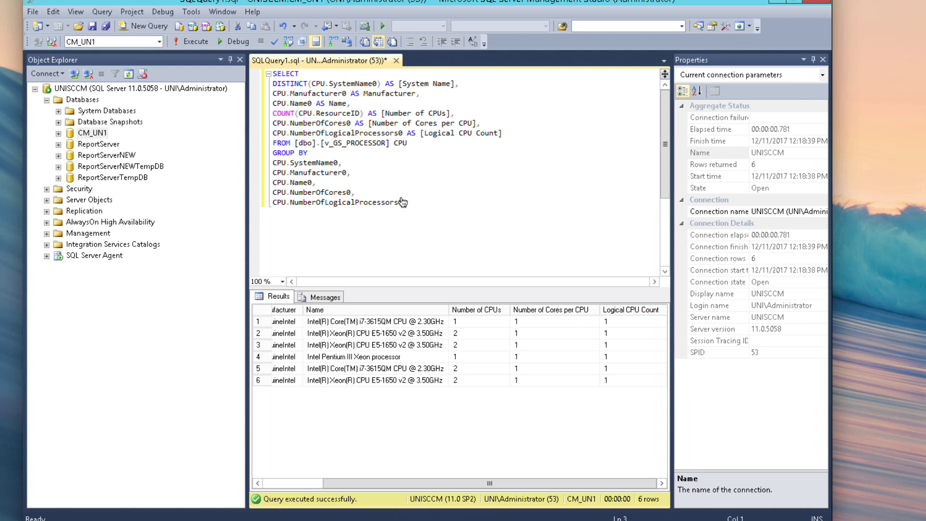
drag(432, 483, 371, 486)
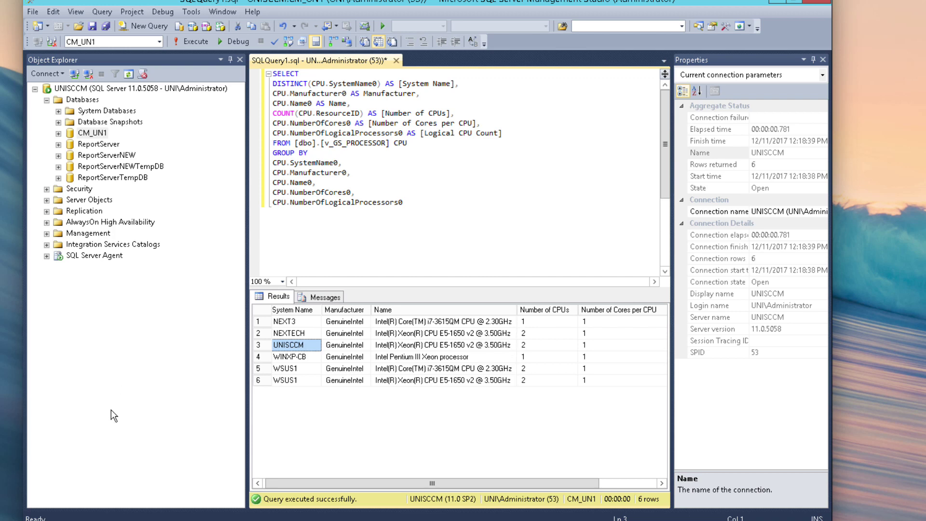
Launch the Configuration Manager console and show Monitoring > Reporting > Reports, listing 658 reports.
key(super)
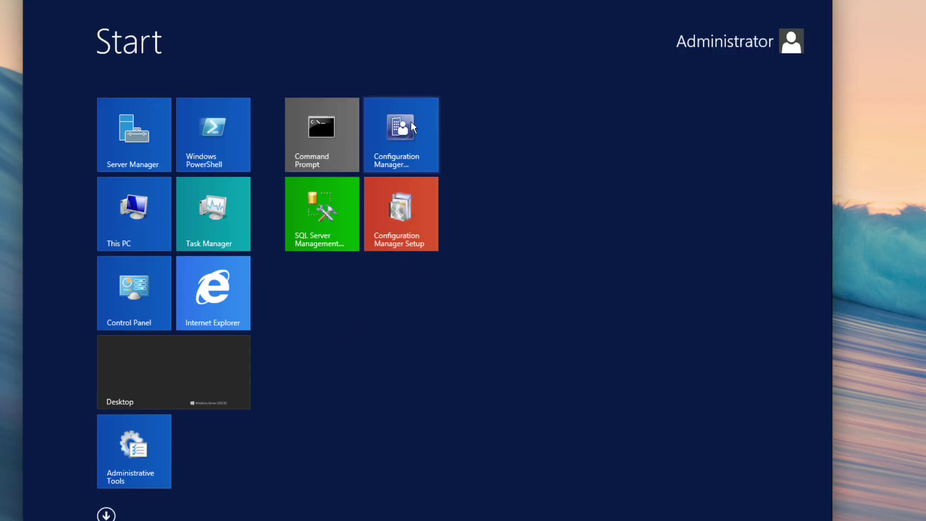
key(super)
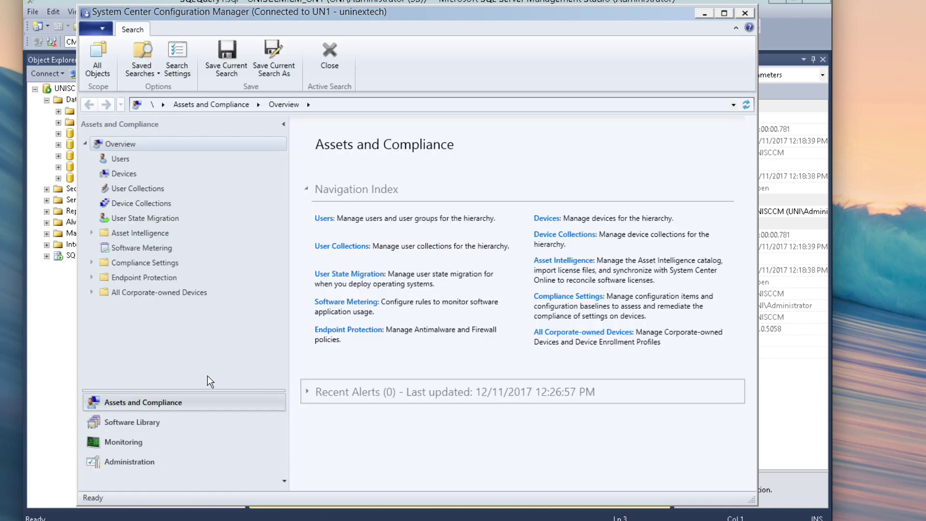
click(145, 441)
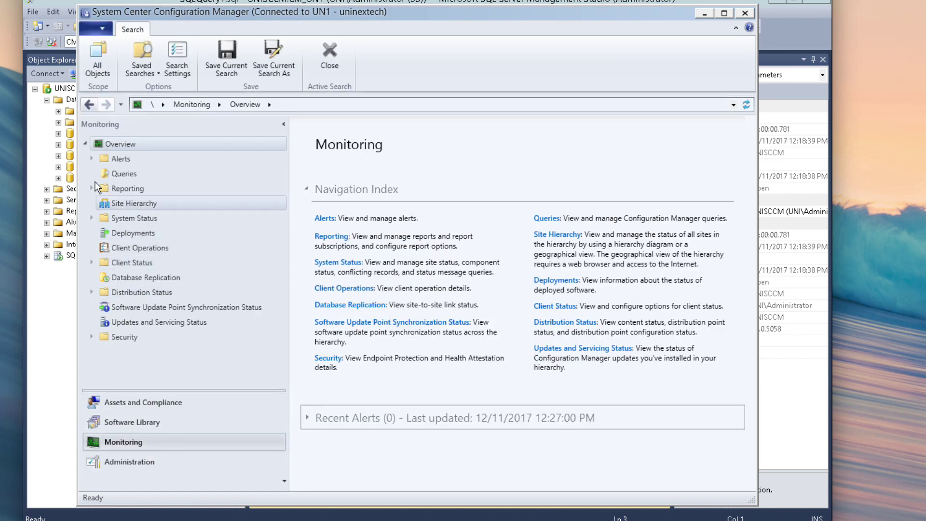
click(91, 188)
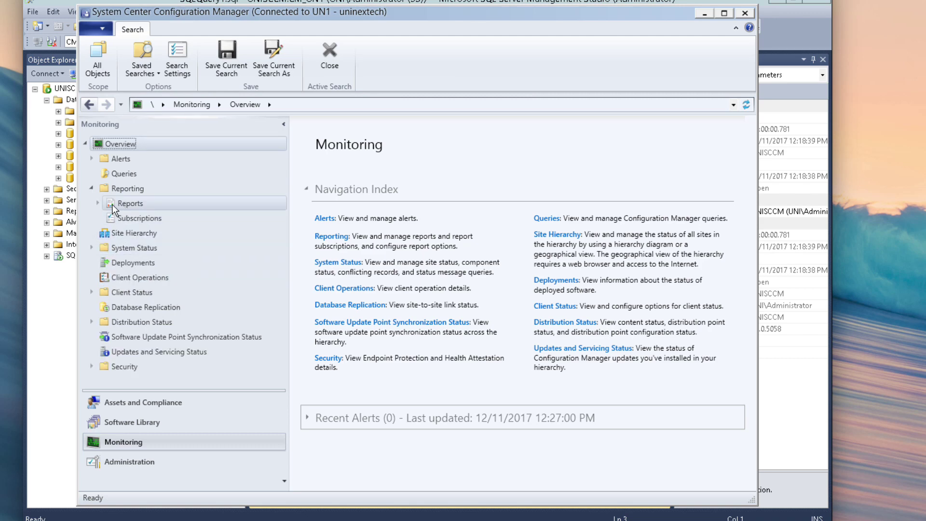
click(98, 203)
click(132, 203)
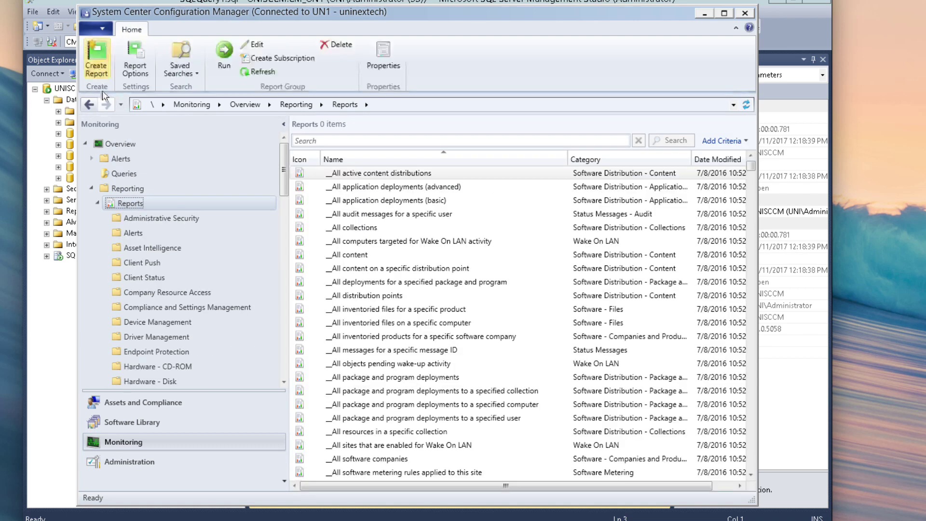
Start a new SQL-based report named 'CPU Count' with the Hardware - Processor folder as its path.
click(99, 60)
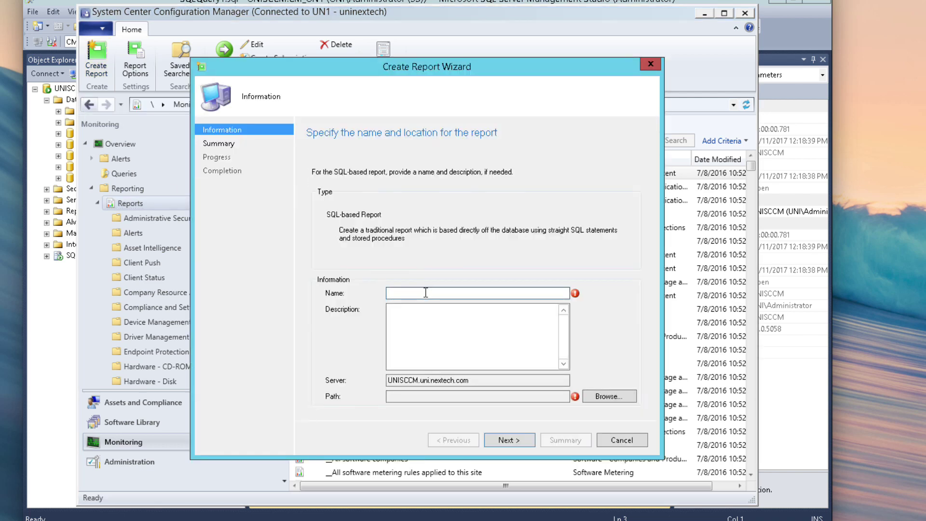
click(425, 293)
text(CPU Count)
click(601, 396)
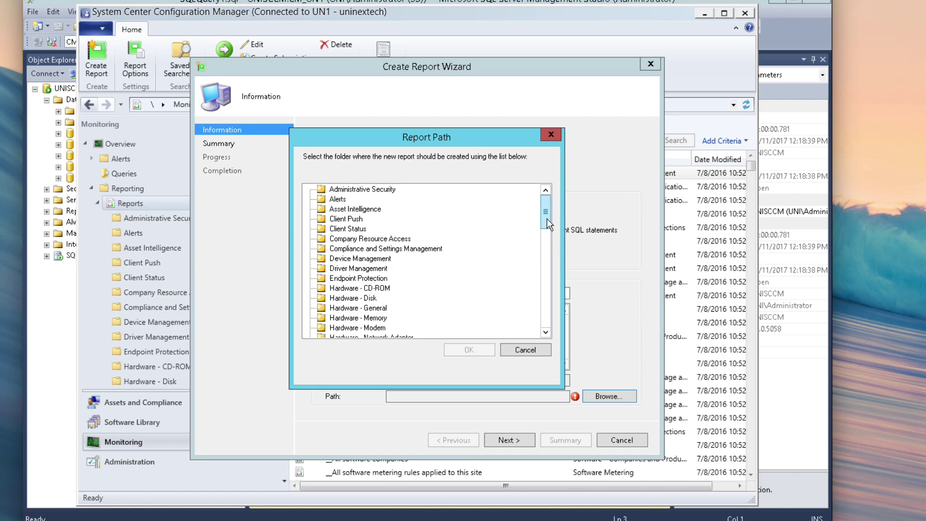
drag(546, 218, 541, 232)
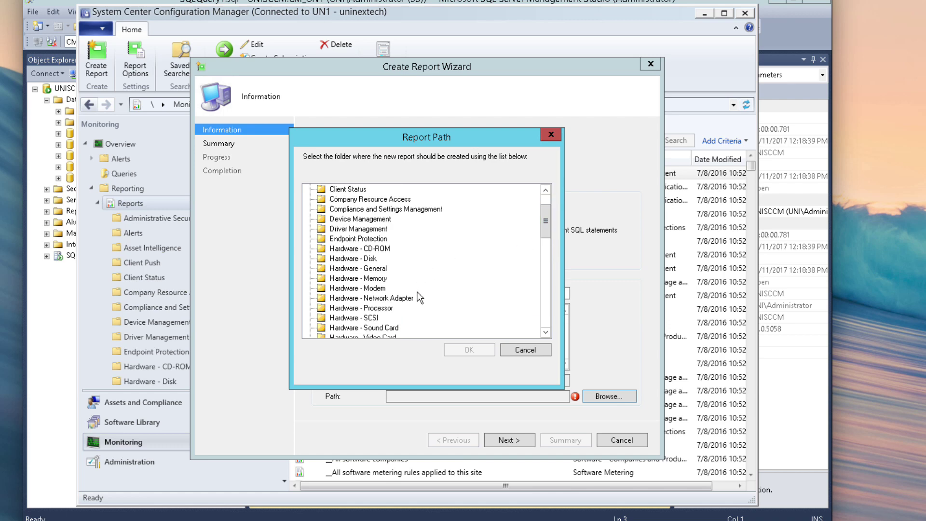
click(388, 309)
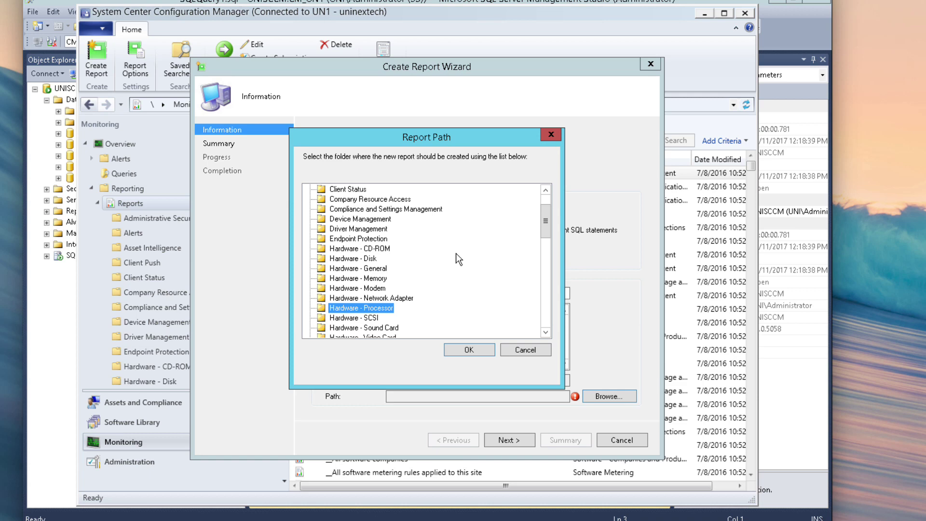
click(469, 349)
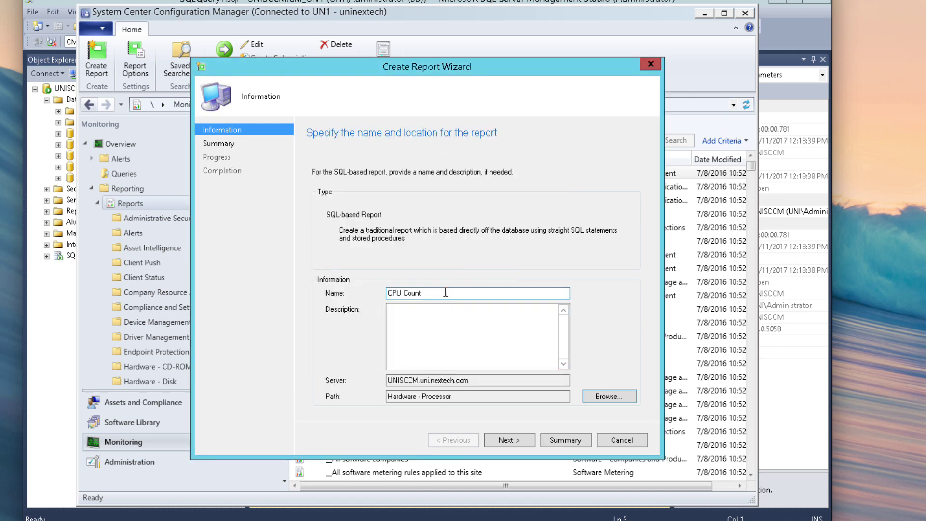
Confirm the Information and Summary pages to create the CPU Count report, then close the wizard.
click(529, 441)
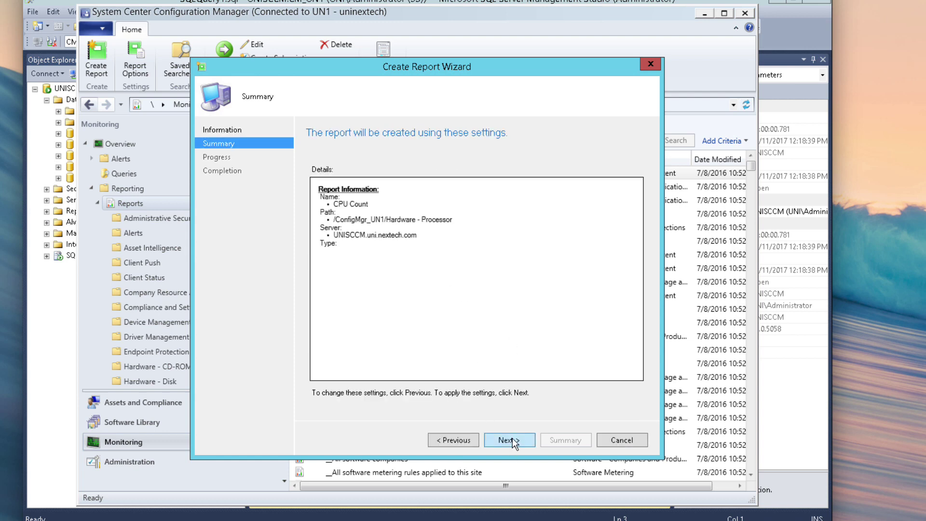
click(512, 440)
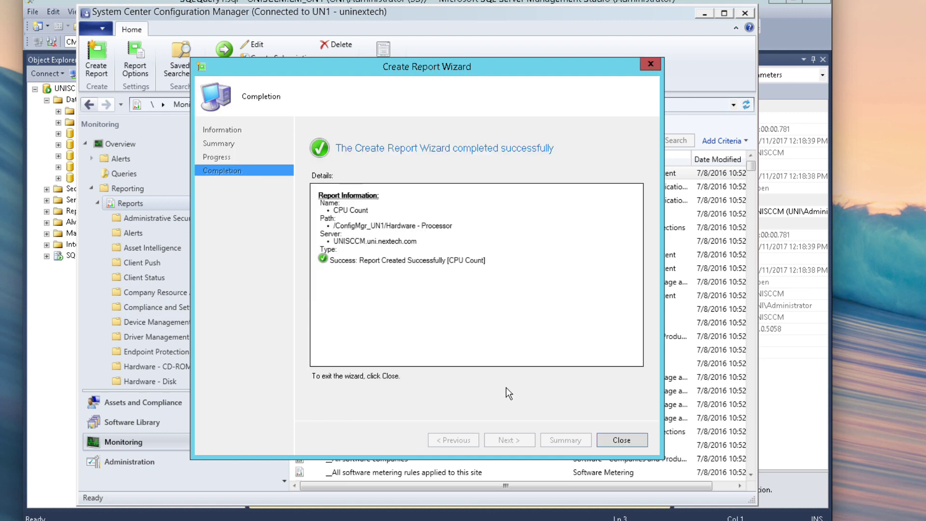
click(620, 440)
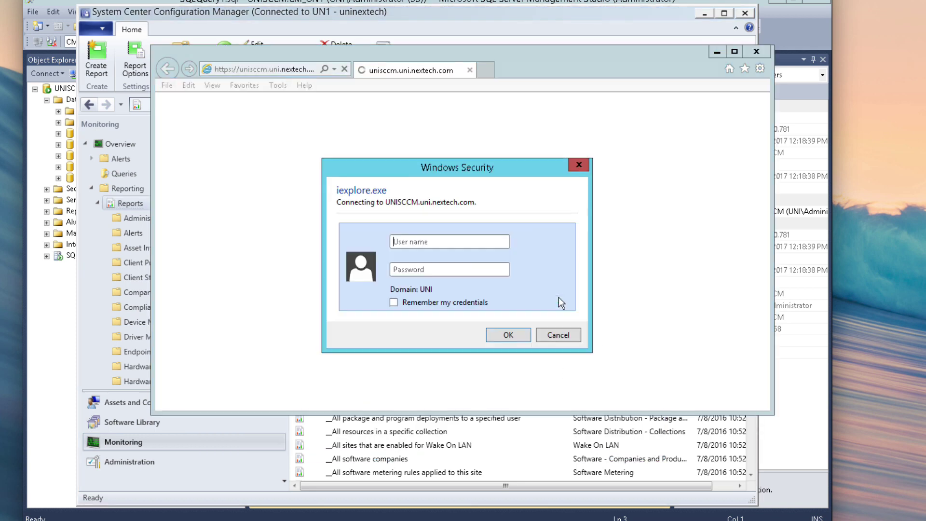
Sign in to the UNISCCM report server with the domain administrator user name and password.
text(uni)
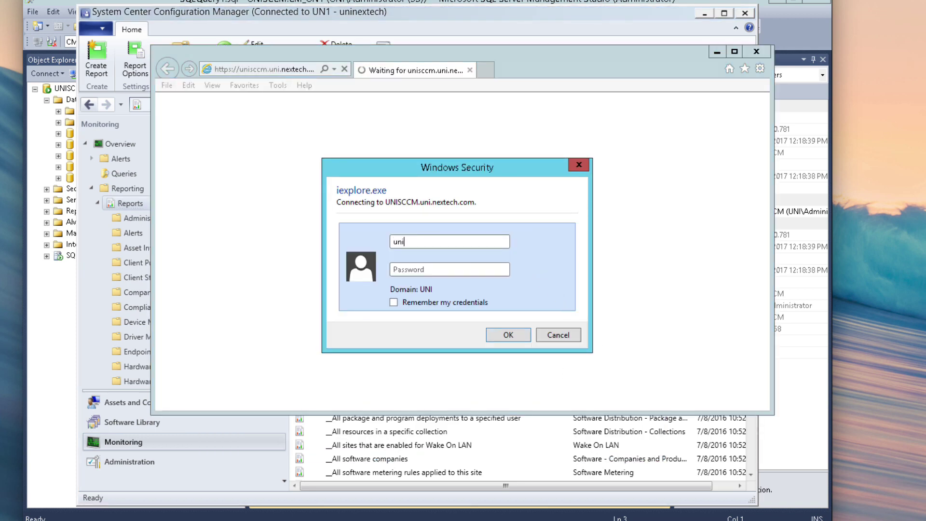
text(\administrator)
key(Tab)
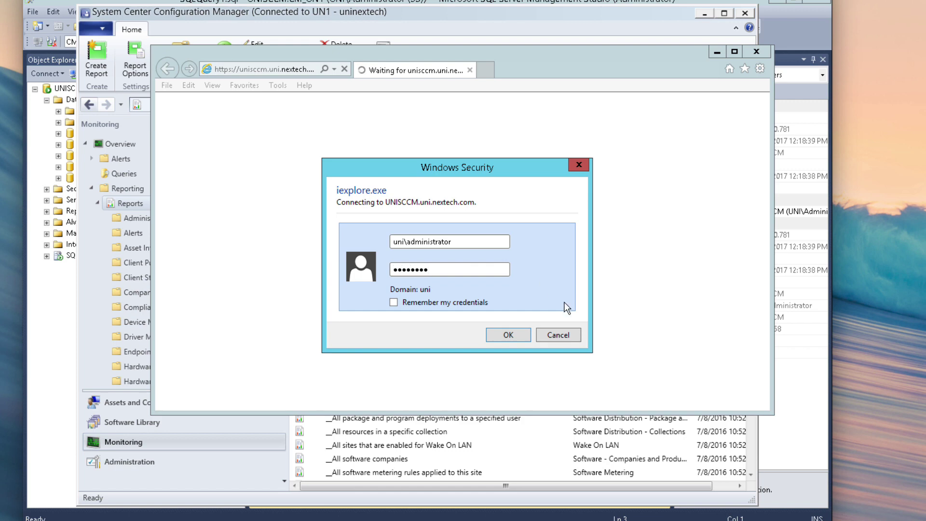
click(507, 334)
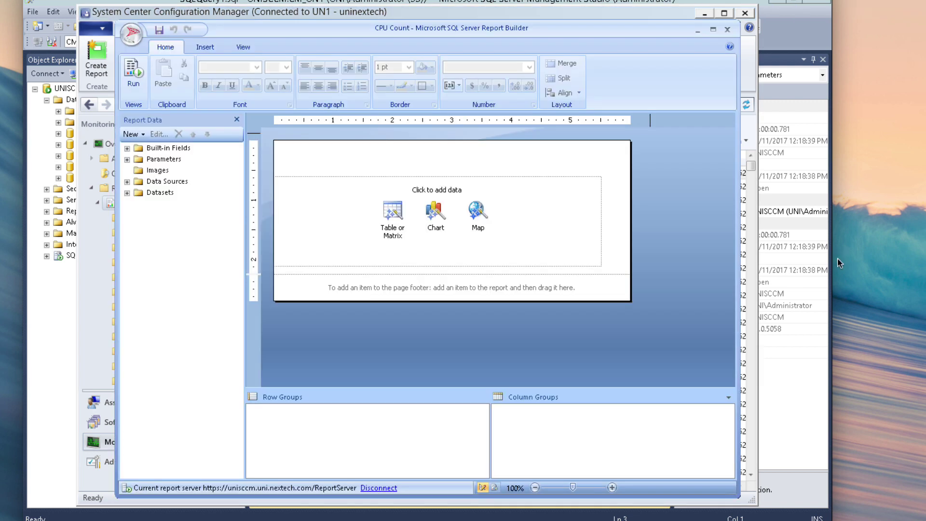
Add a Table or Matrix that uses a newly created dataset instead of DataSetAdminID.
click(403, 223)
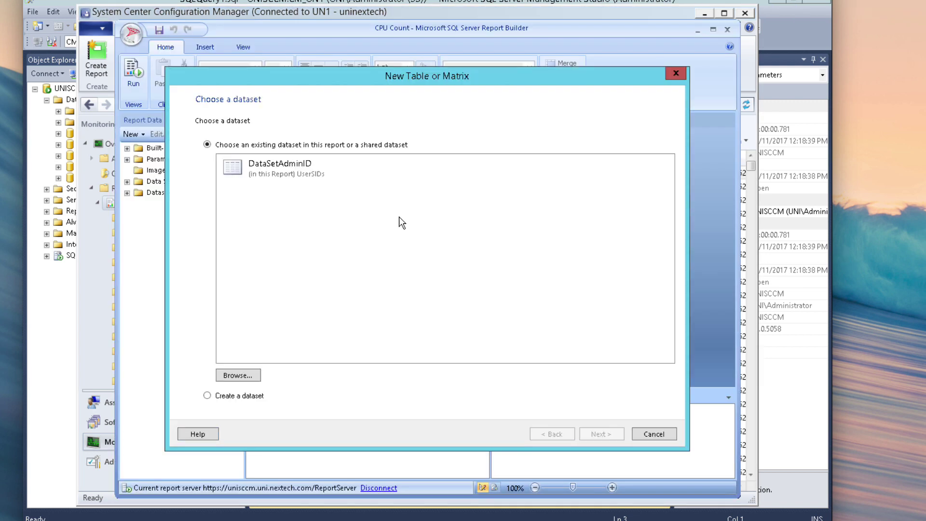
click(262, 177)
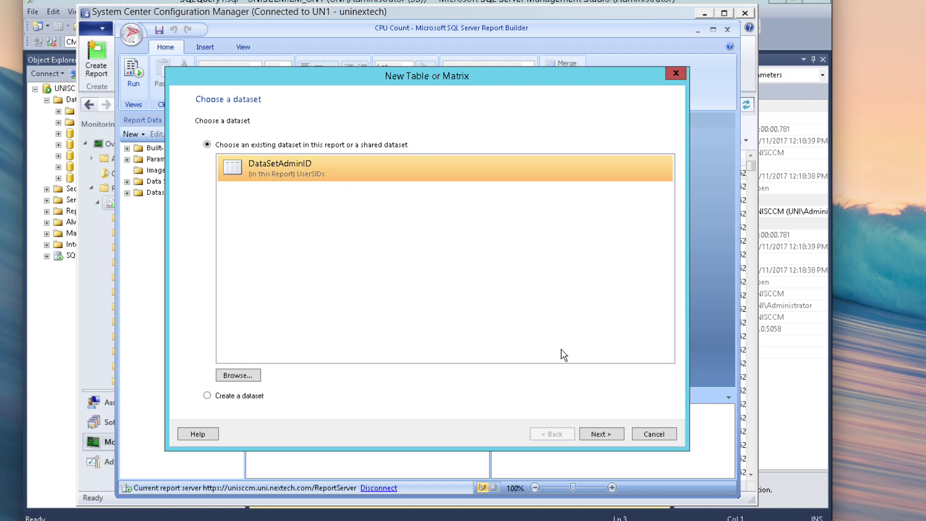
click(251, 396)
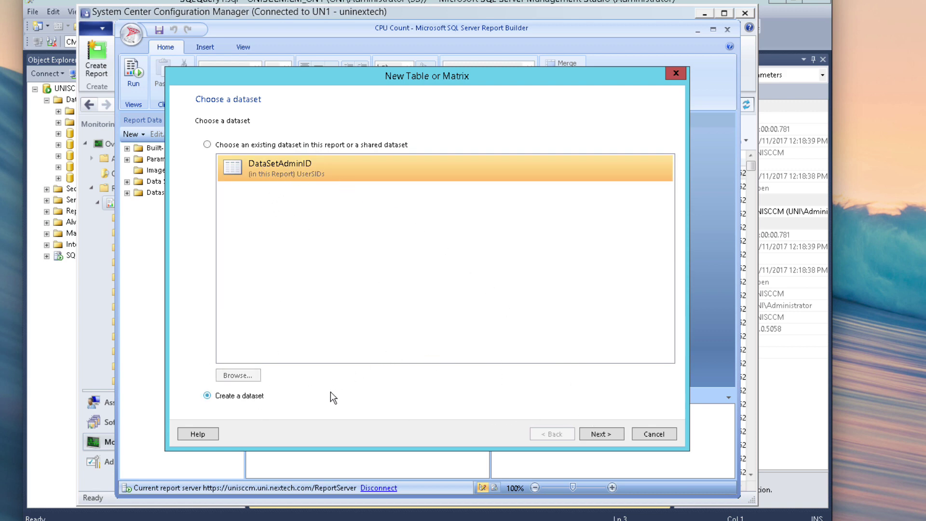
click(227, 146)
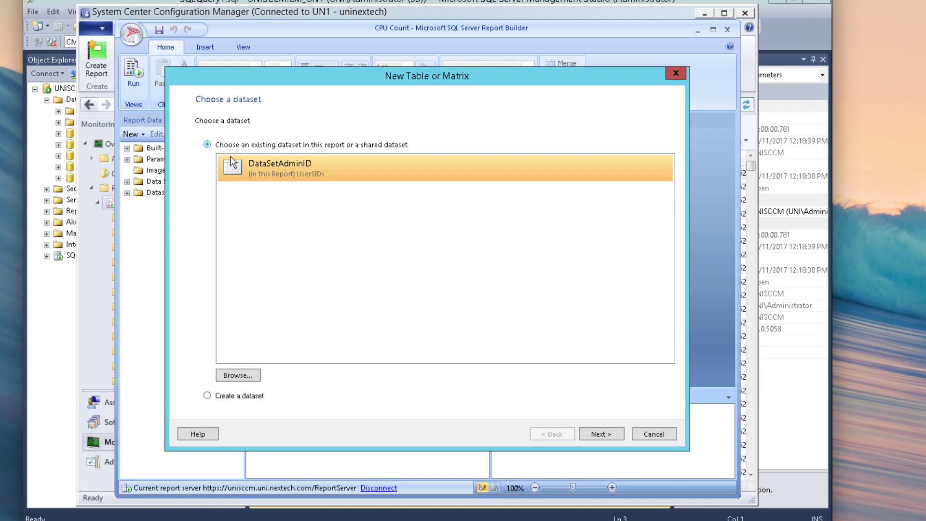
click(260, 397)
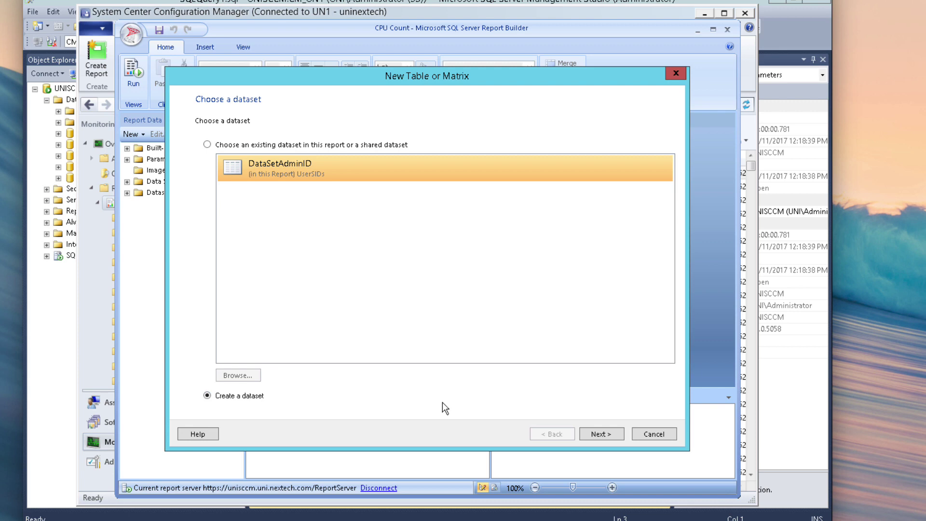
click(617, 433)
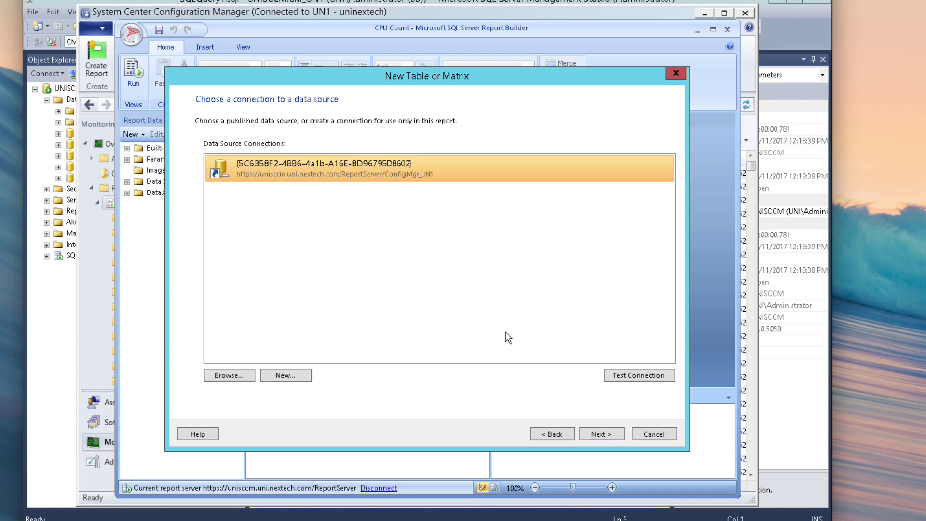
Test the ConfigMgr_UN1 connection successfully and set its credentials to the current Windows user.
click(613, 379)
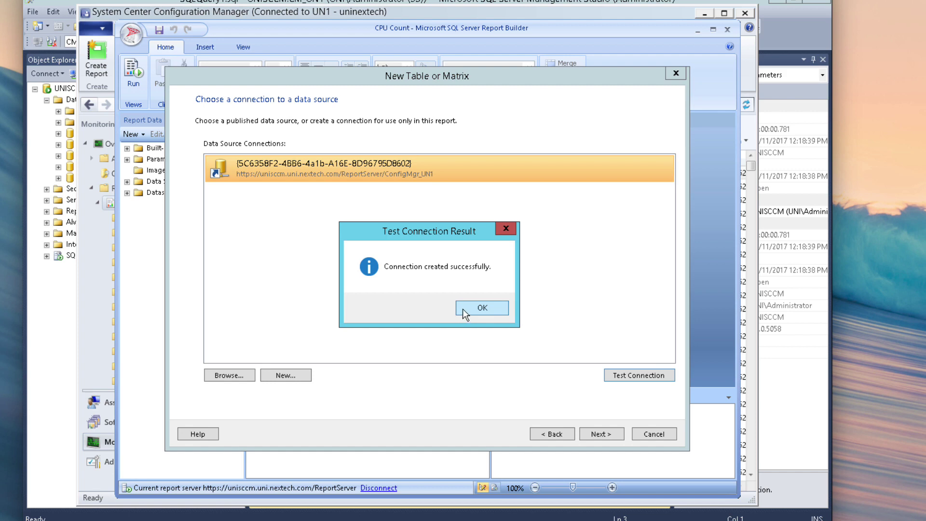
click(464, 311)
click(603, 434)
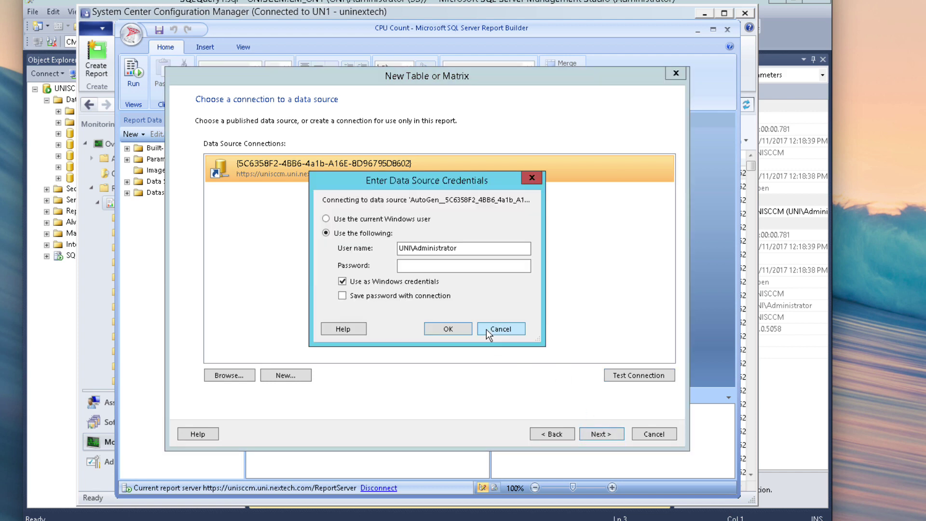
click(366, 219)
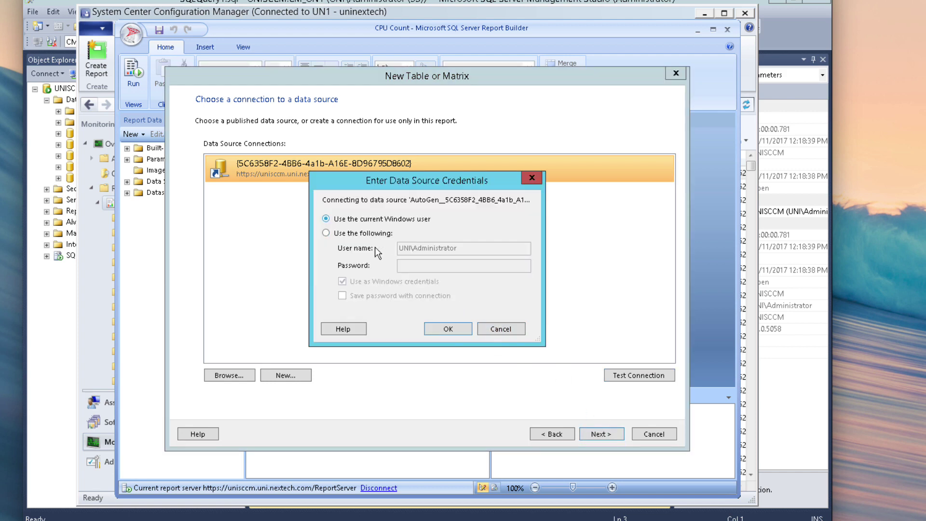
click(449, 327)
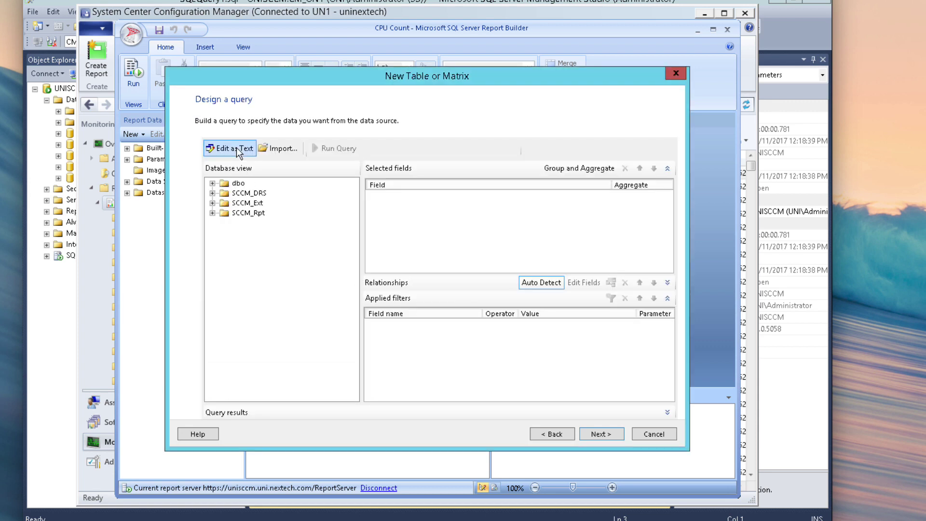
Paste the CPU-inventory SQL as text and run it, getting six processor rows from NEXT3 to WSUS1.
click(236, 148)
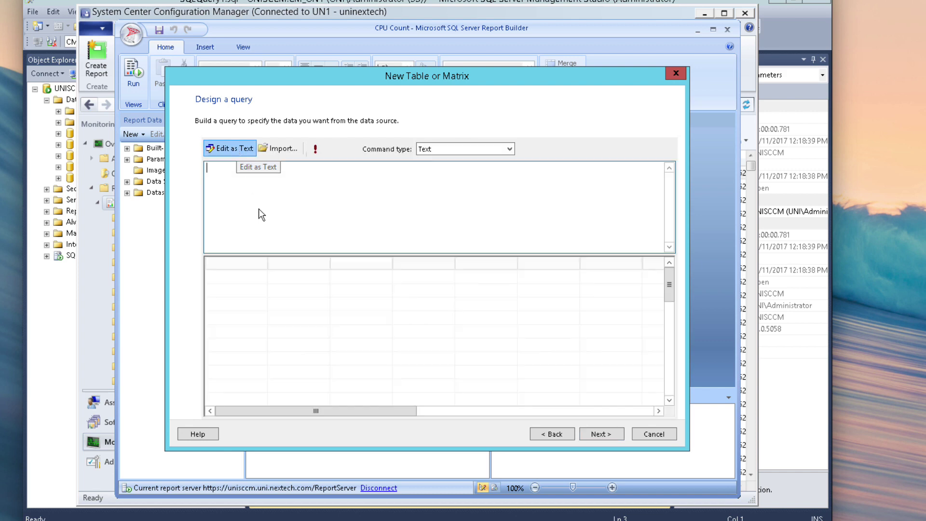
right_click(254, 182)
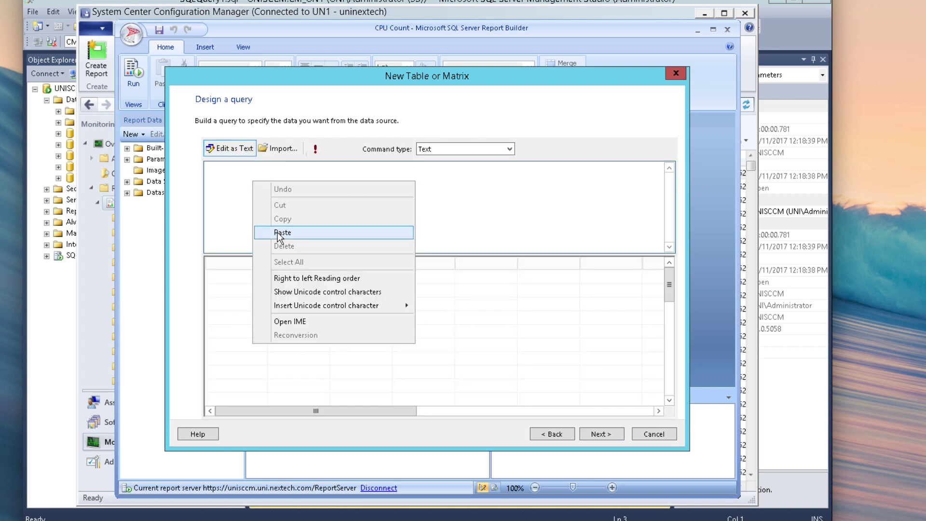
click(282, 232)
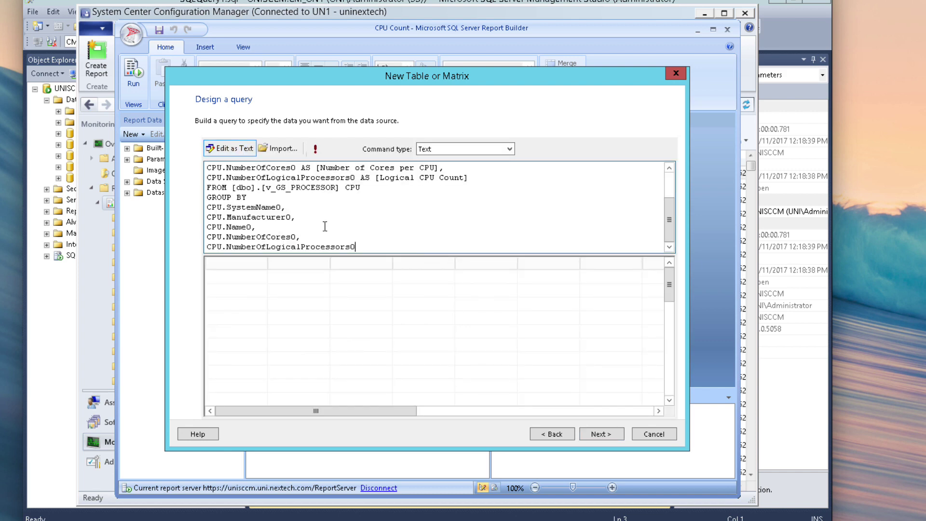
click(319, 147)
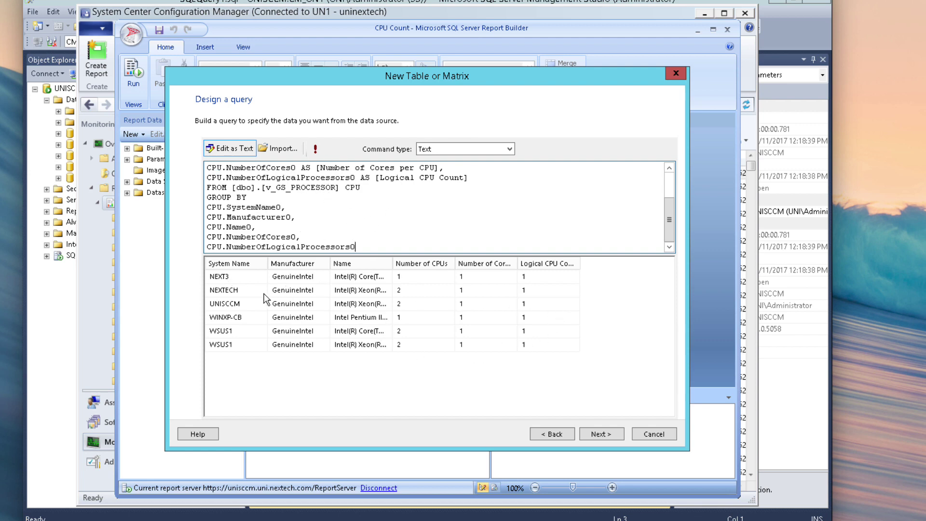
click(598, 434)
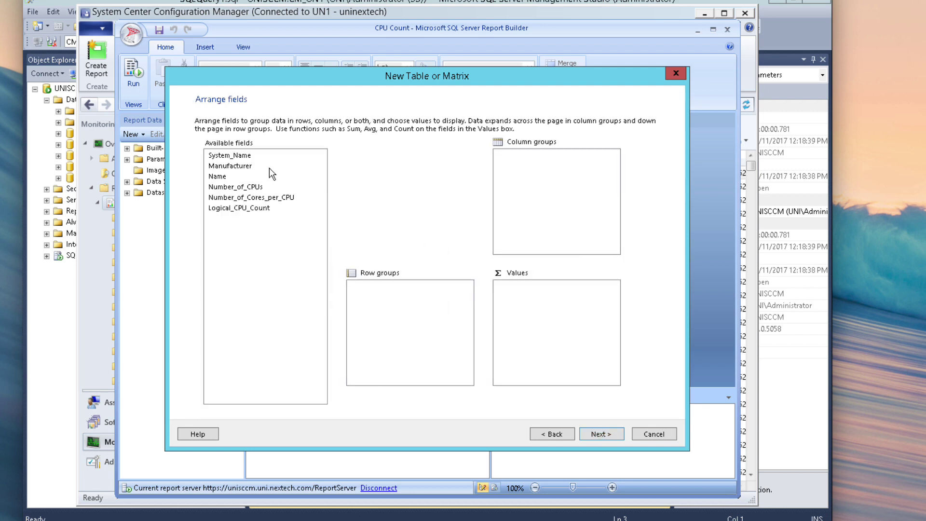
Move all six fields, System_Name through the last, into the table's Values and preview the layout.
click(242, 157)
shift+click(239, 211)
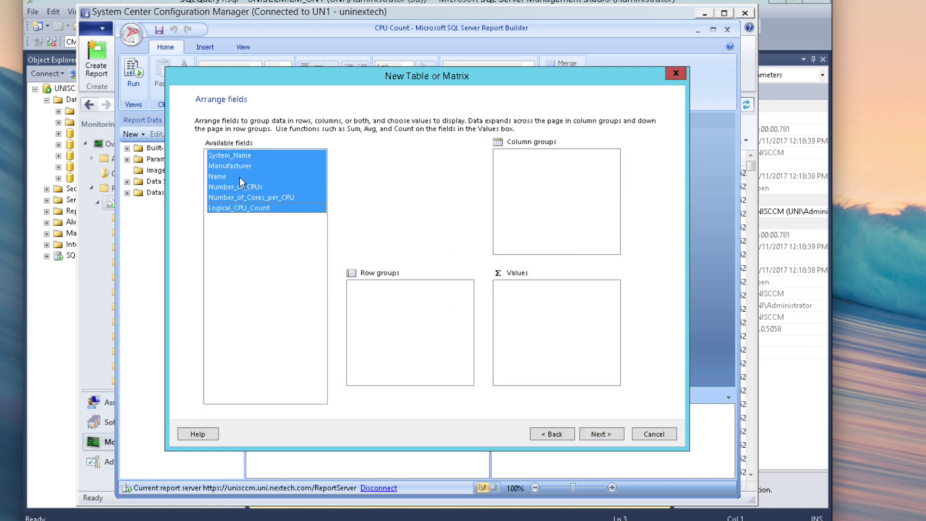
drag(240, 177, 534, 340)
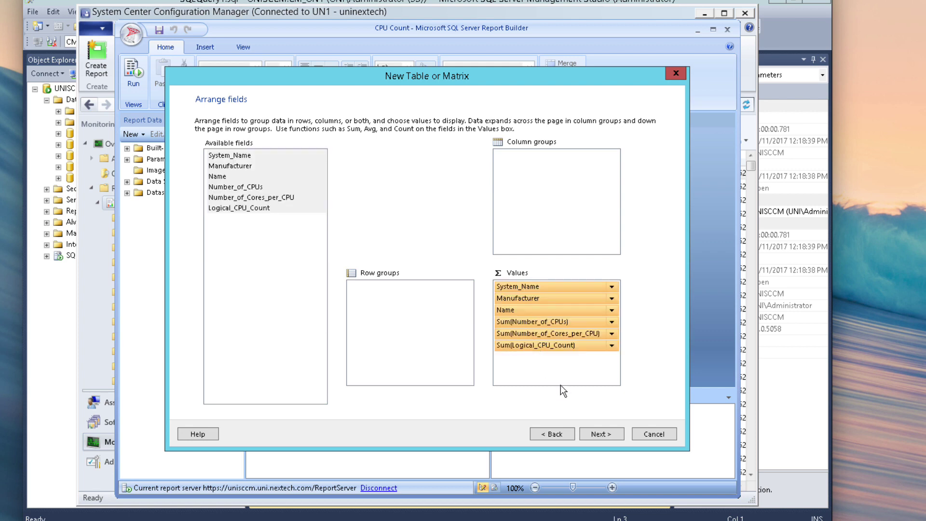
click(603, 433)
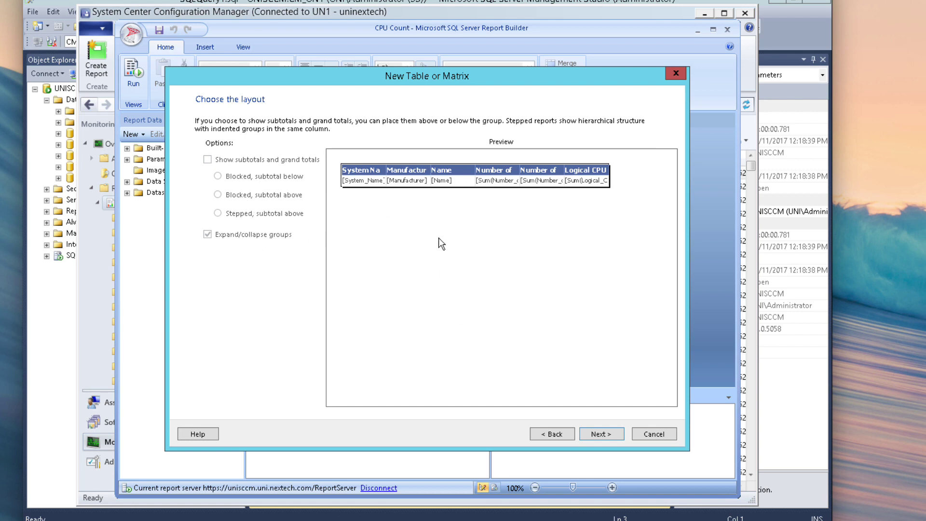
Finish the CPU Count table in the Ocean style and move it to the top of the page.
click(600, 433)
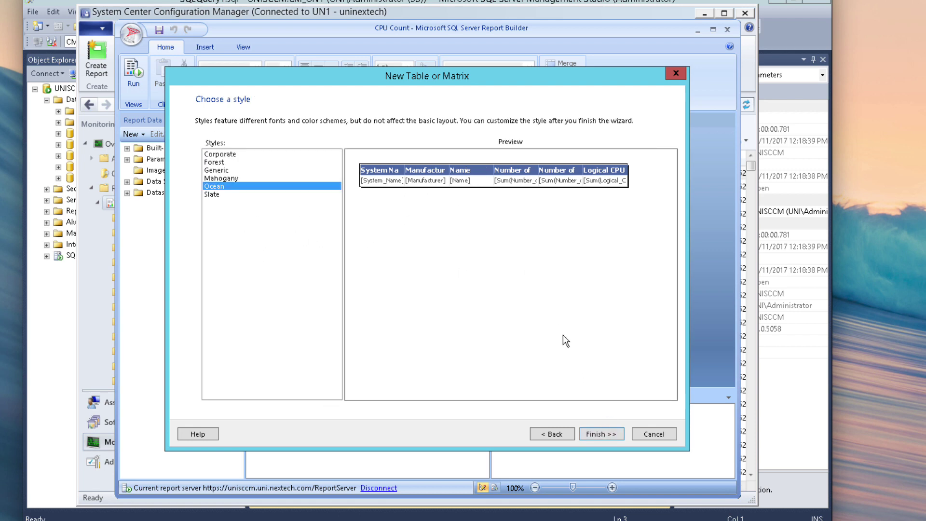
click(220, 194)
click(221, 186)
click(599, 433)
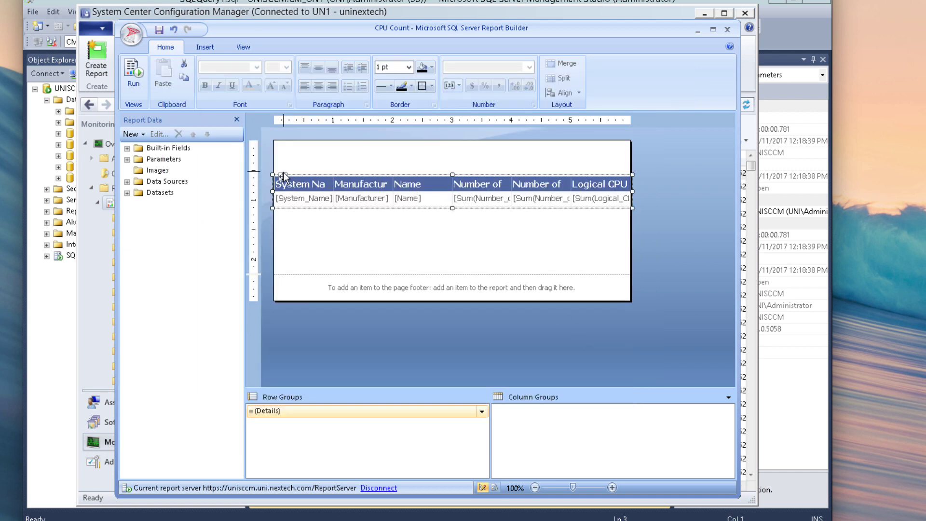
drag(283, 175, 283, 140)
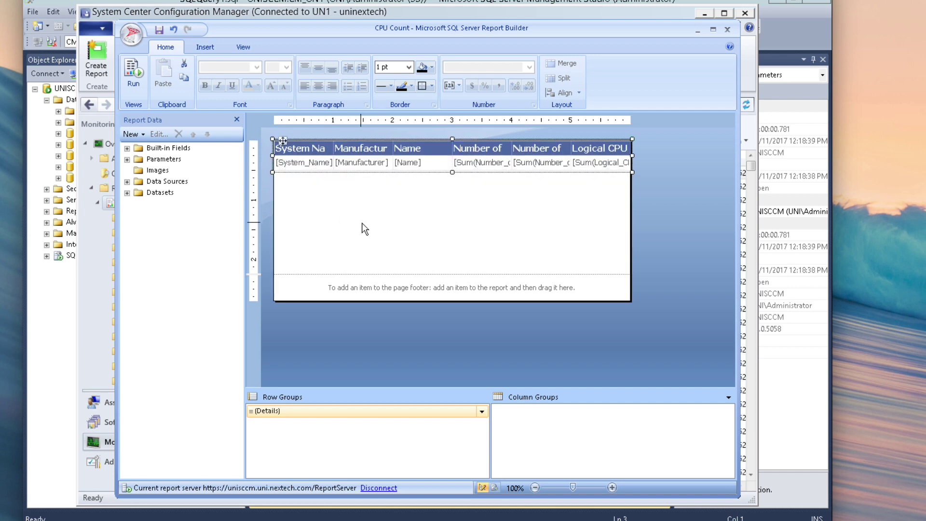
Run the report to preview its processor rows, then close Report Builder saving changes.
click(137, 80)
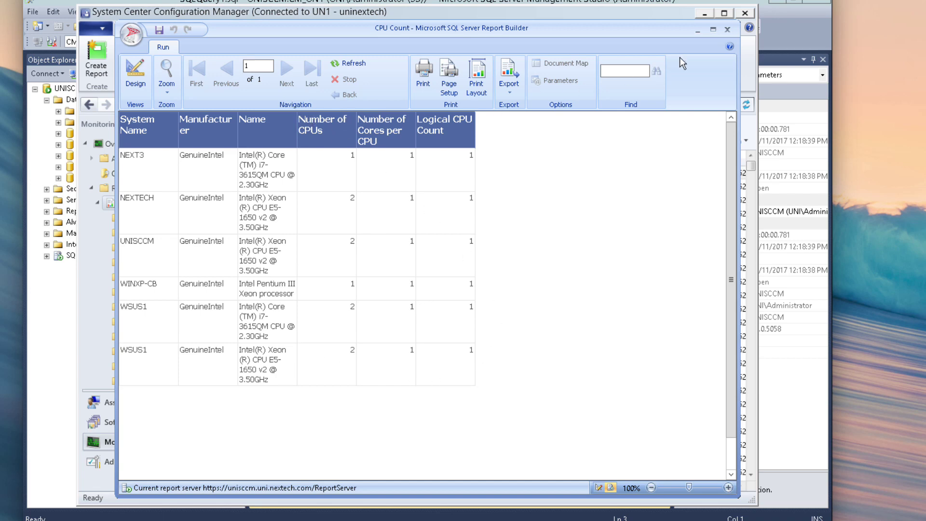
click(727, 30)
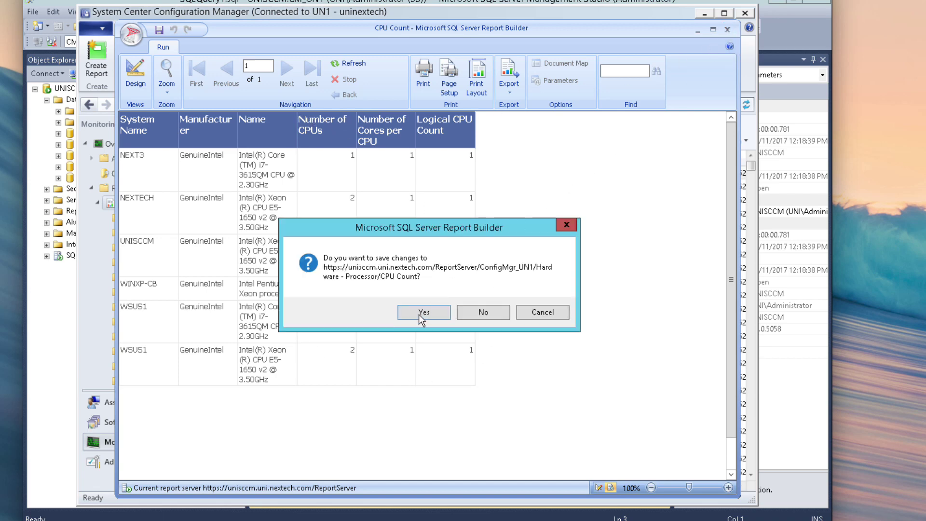
click(419, 312)
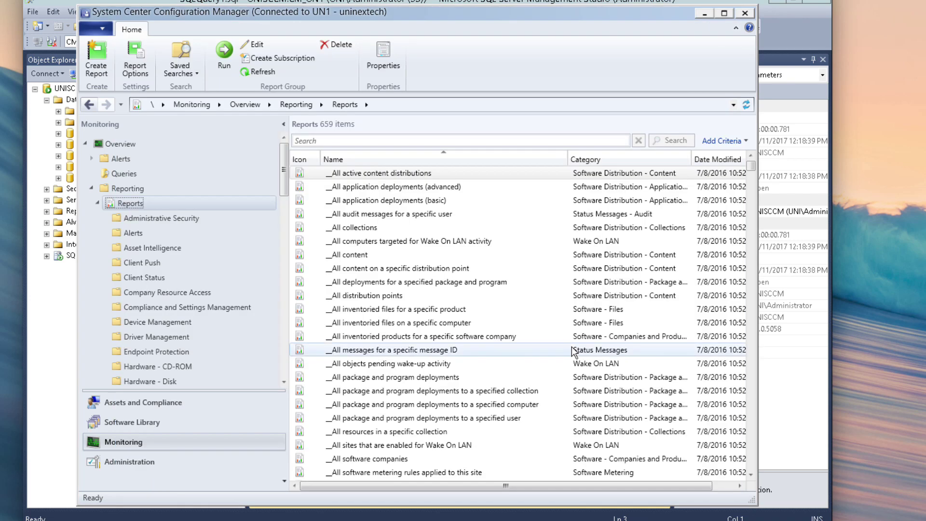
Open the Hardware - Processor report folder and run the CPU Count report.
drag(283, 175, 285, 202)
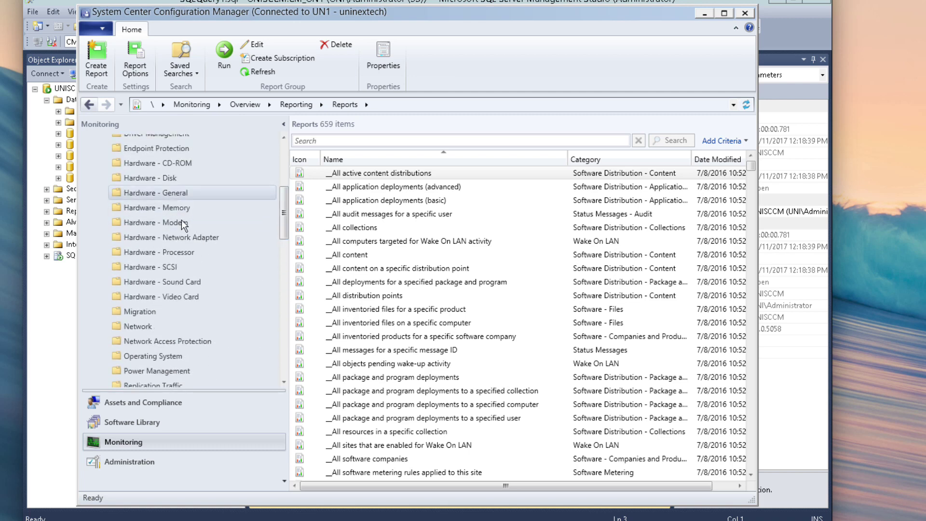
click(174, 261)
click(175, 253)
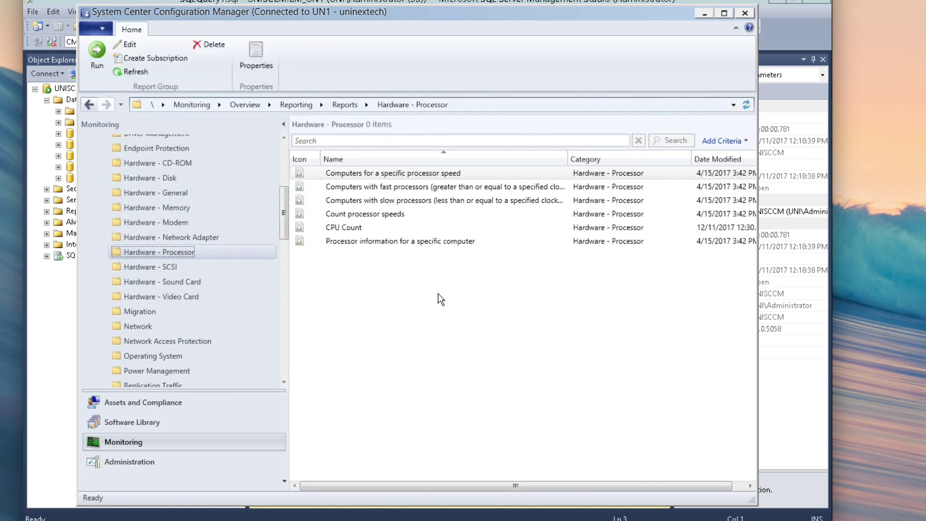
click(349, 229)
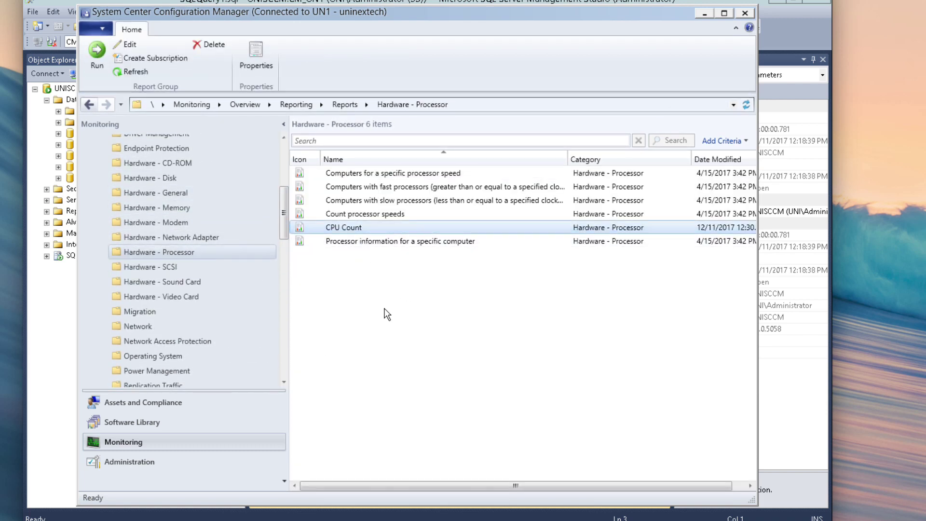
right_click(350, 228)
click(361, 234)
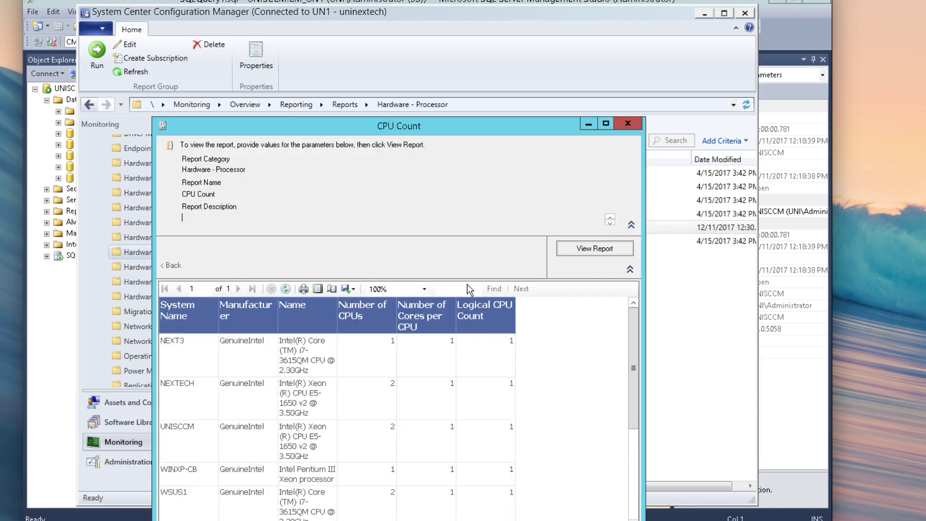
Review the CPU Count output and its export formats, then close the report viewer.
drag(432, 129, 452, 24)
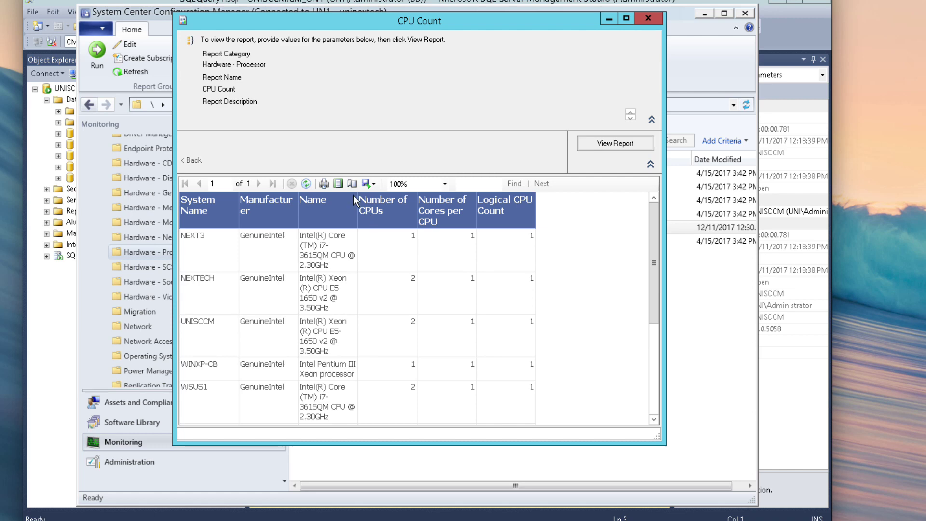
drag(651, 223, 618, 204)
click(373, 185)
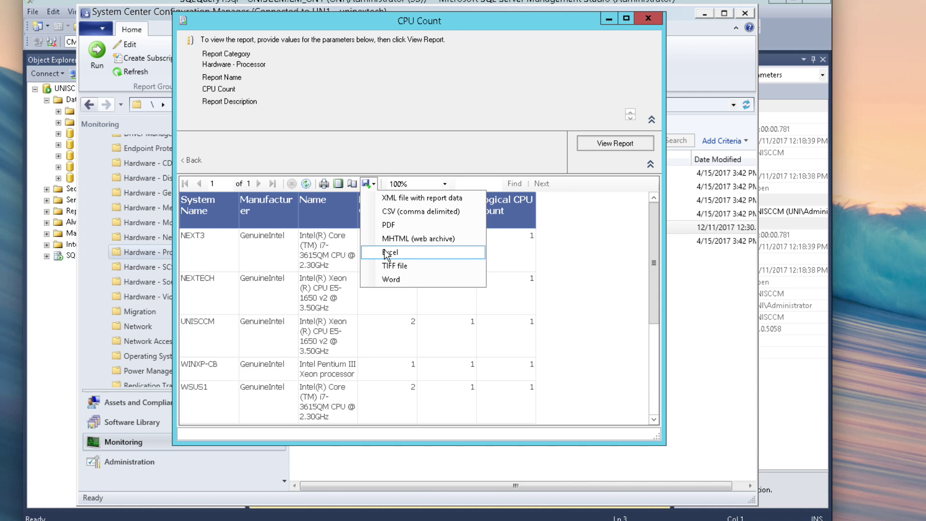
click(652, 19)
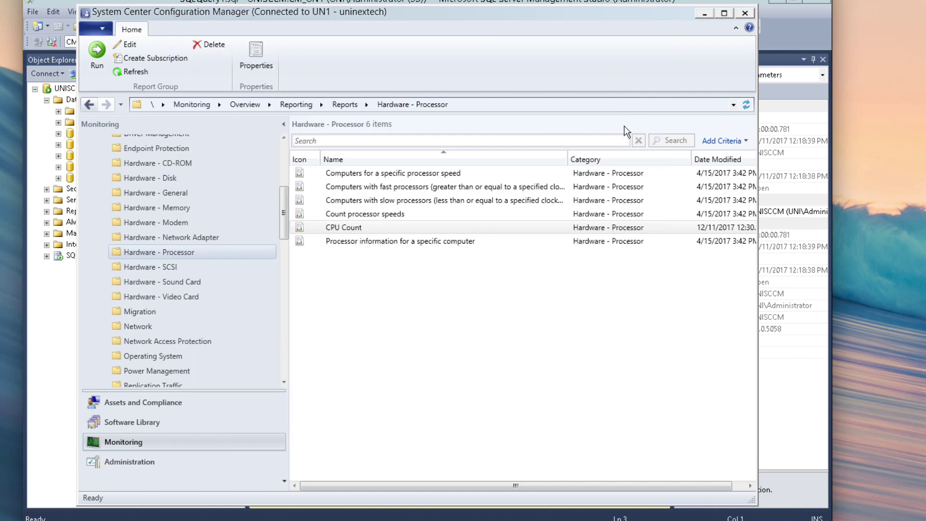
Start a new CPU Count subscription via Windows File Share with file name 'CPU Count Report'.
right_click(326, 228)
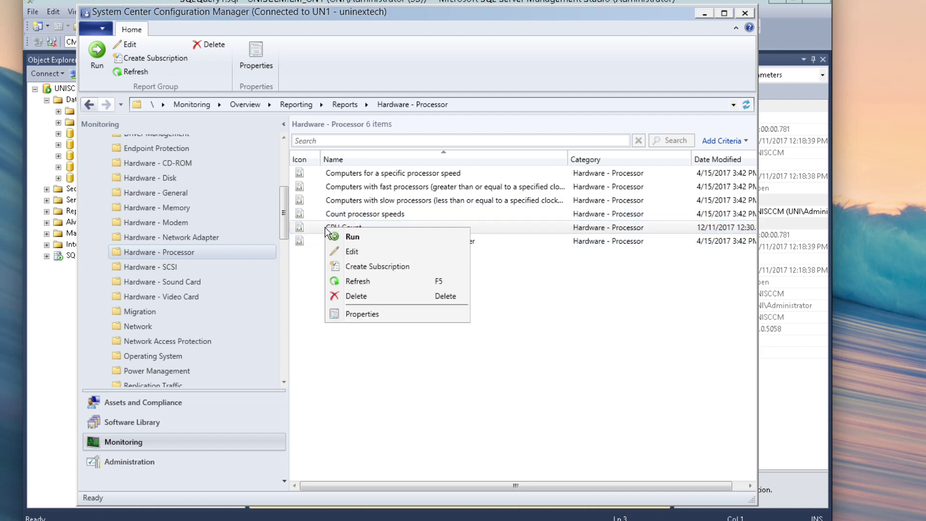
click(350, 267)
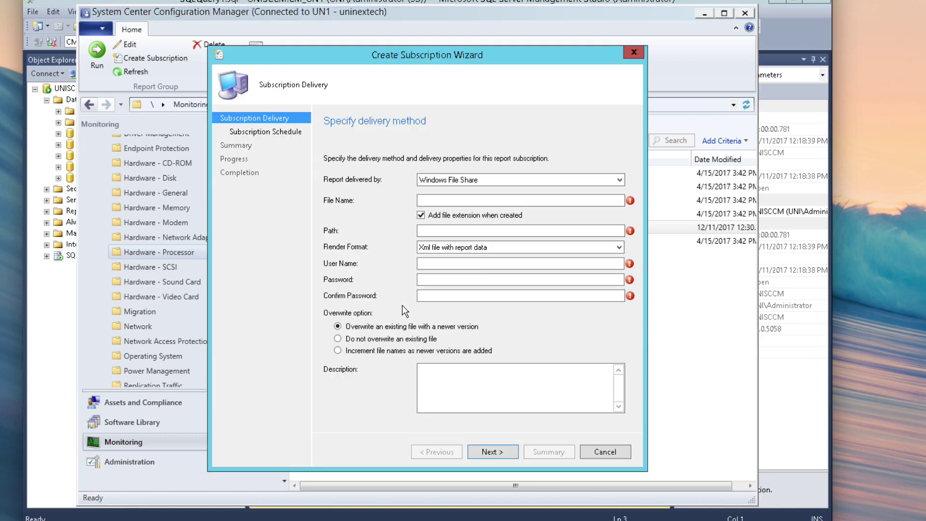
click(506, 179)
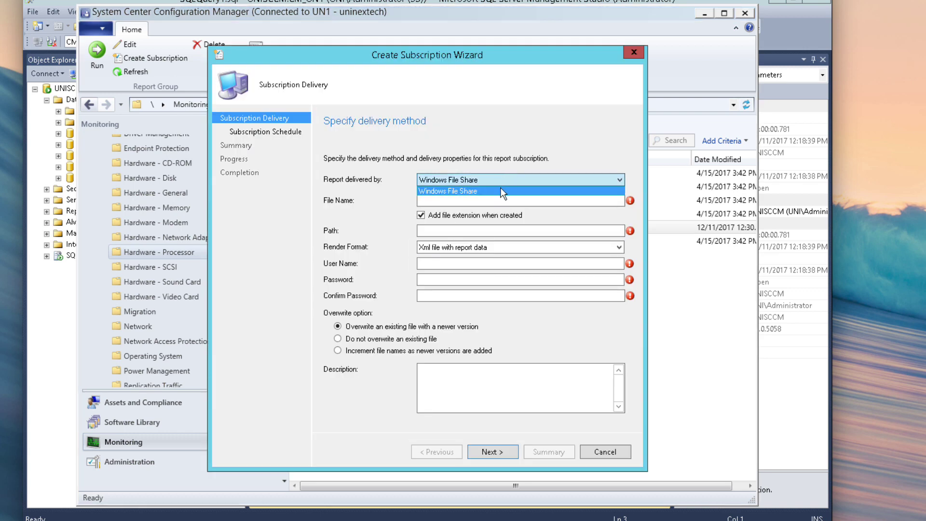
click(501, 189)
click(480, 201)
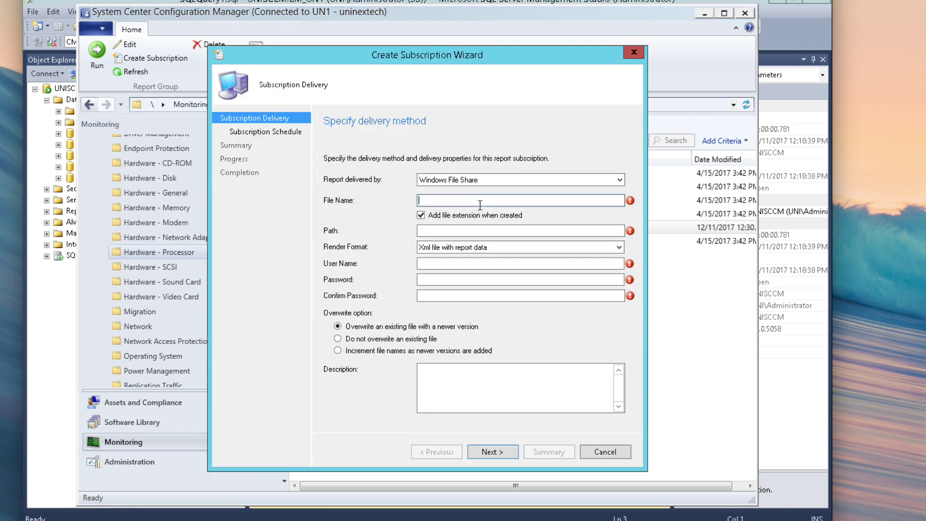
text(CPU Count Report)
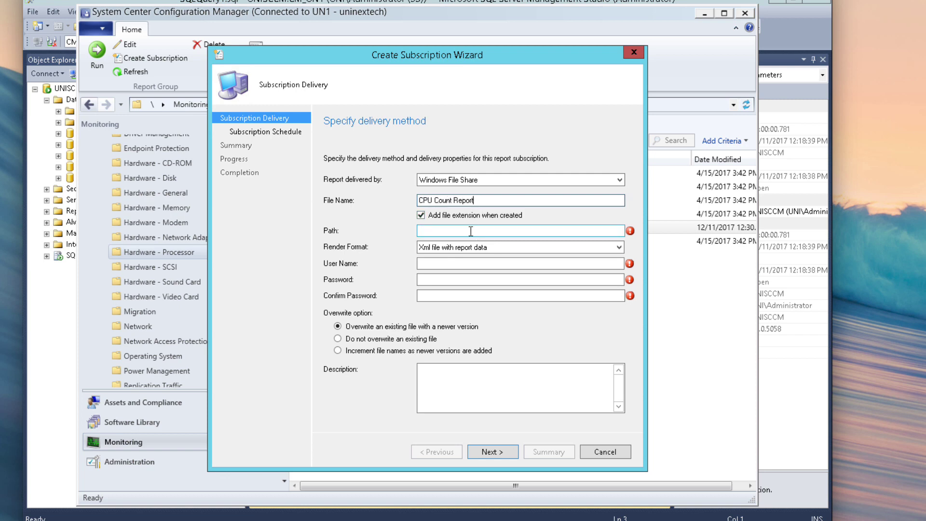
click(487, 231)
Set the subscription's render format to Excel, keeping Windows File Share delivery.
click(621, 248)
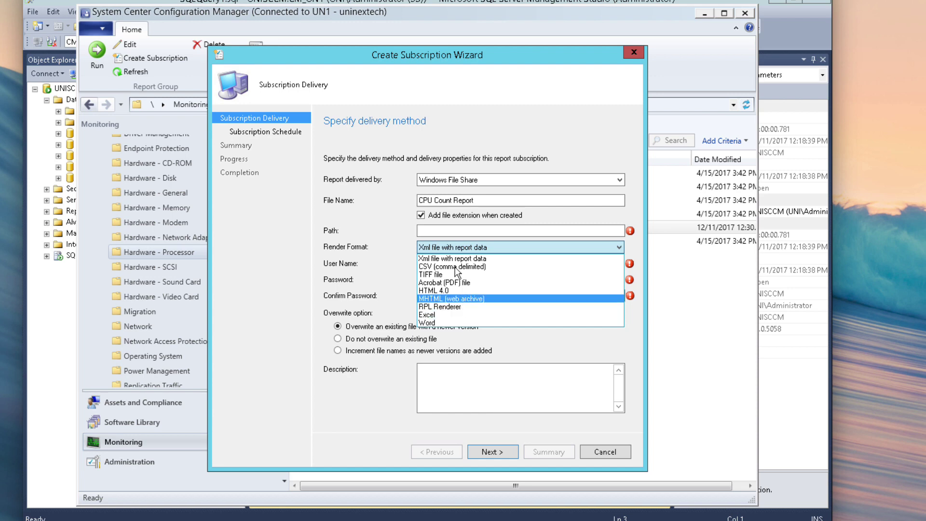
click(451, 314)
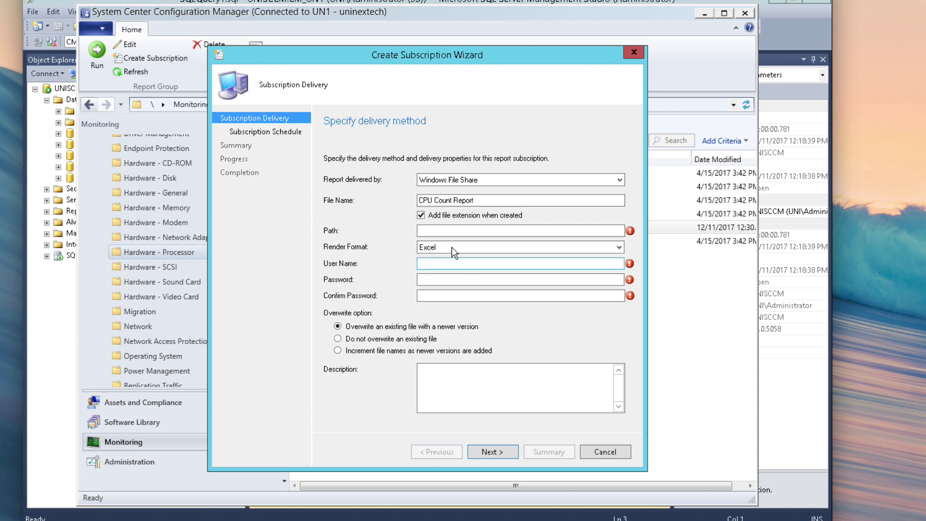
click(467, 177)
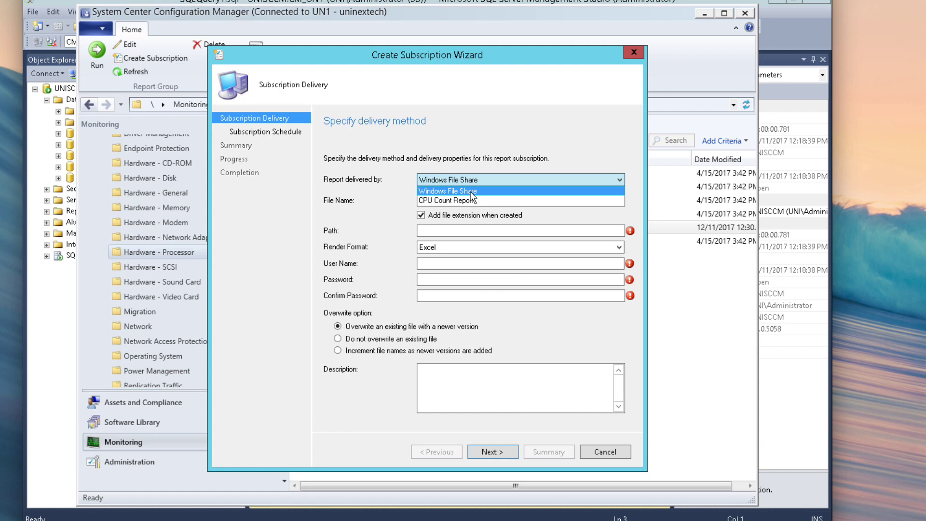
click(471, 192)
Set the delivery path to \\unisccm\apps after locating the Apps folder on the server.
click(480, 233)
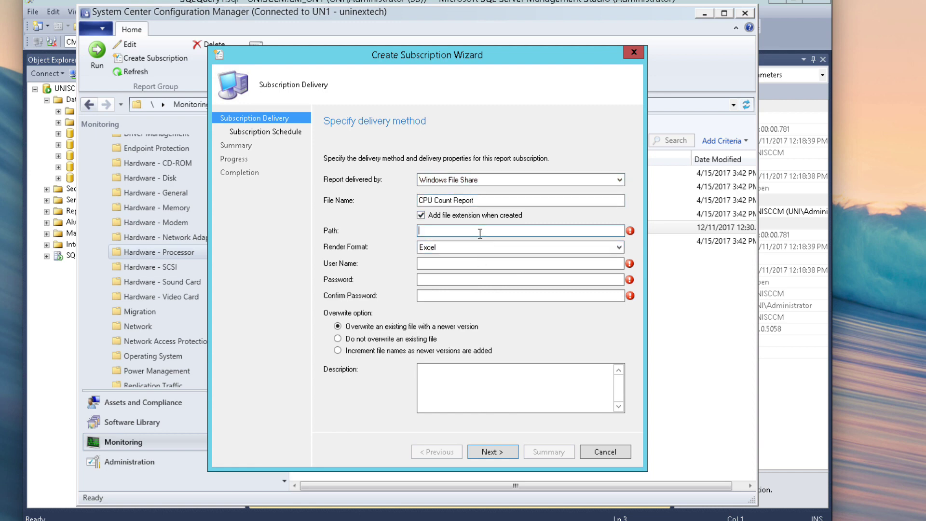
text(\\unisccm\c$)
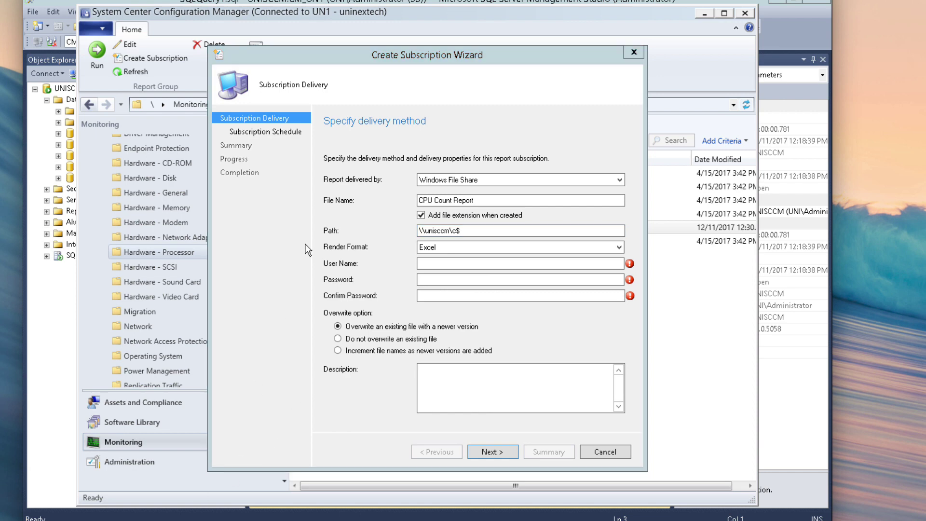
click(289, 261)
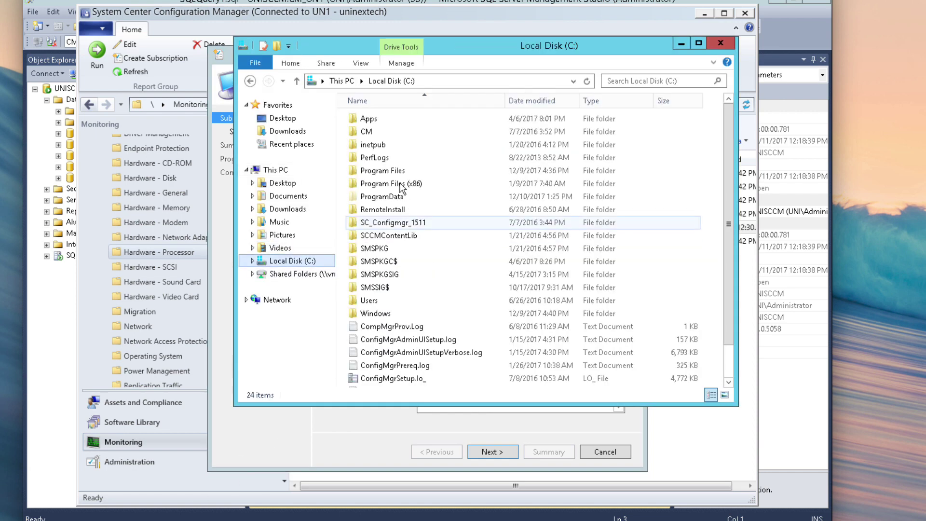
double_click(385, 131)
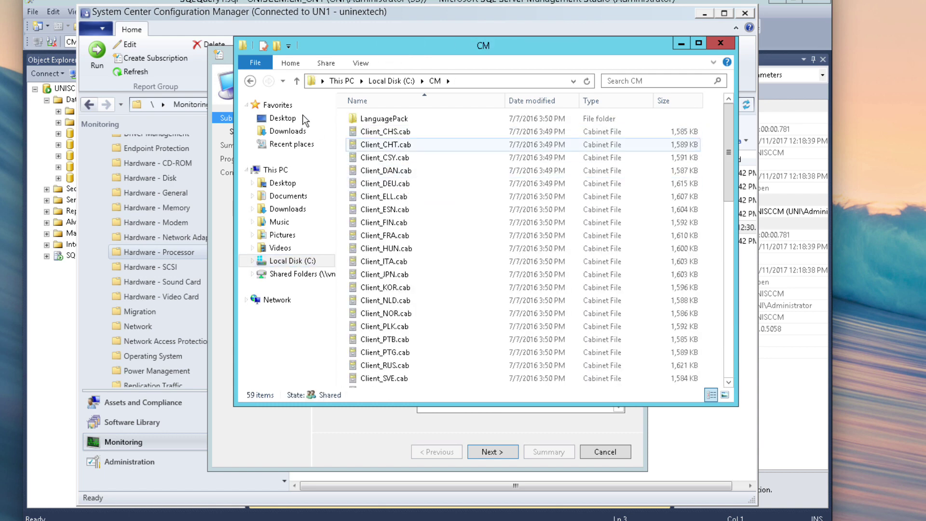
click(250, 81)
double_click(372, 119)
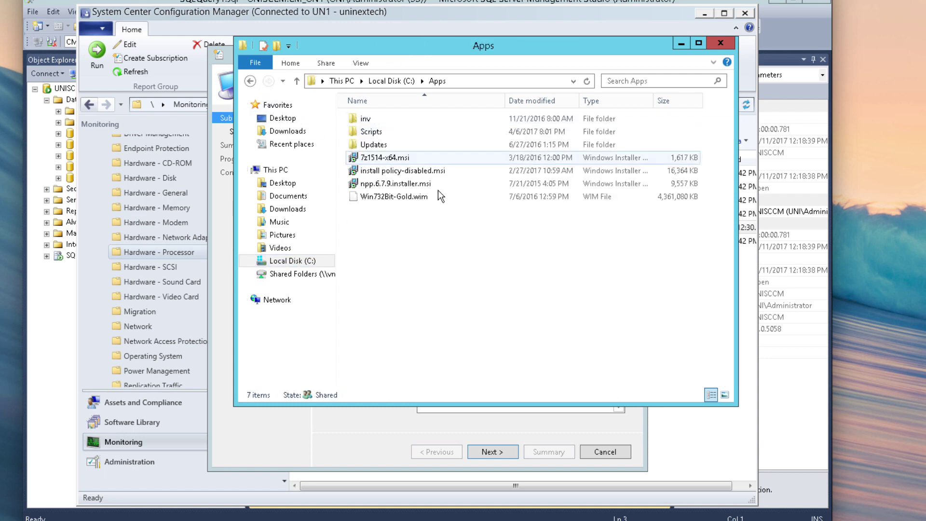
click(721, 43)
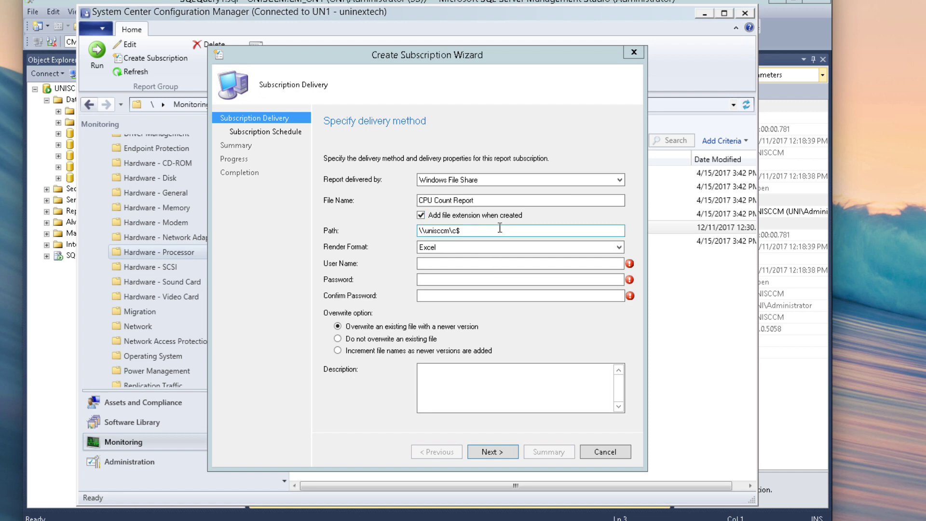
click(493, 230)
key(BackSpace)
key(BackSpace)
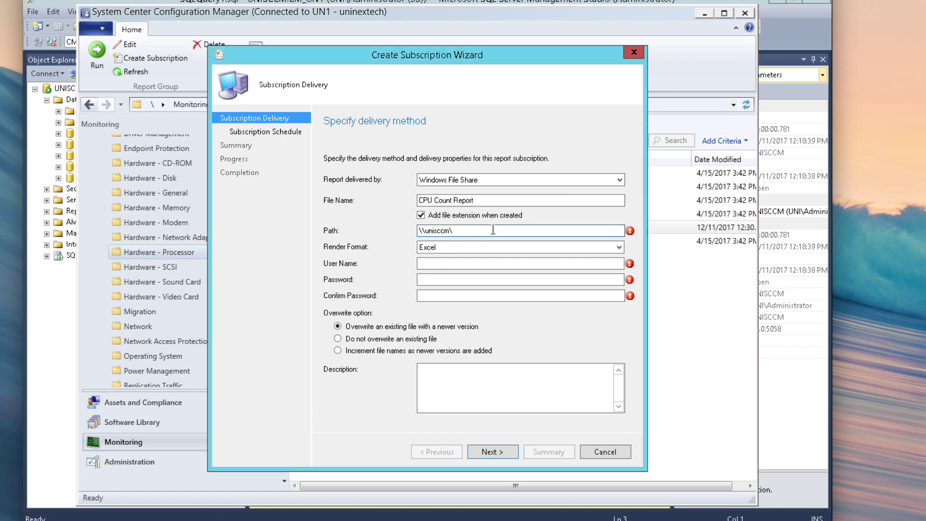
text(apps)
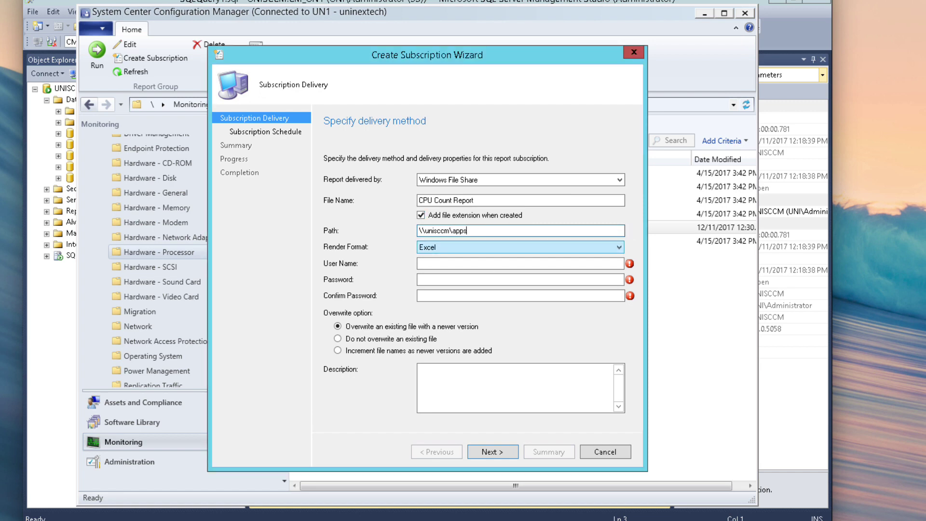
Enter the share account's user name, password and password confirmation.
click(488, 266)
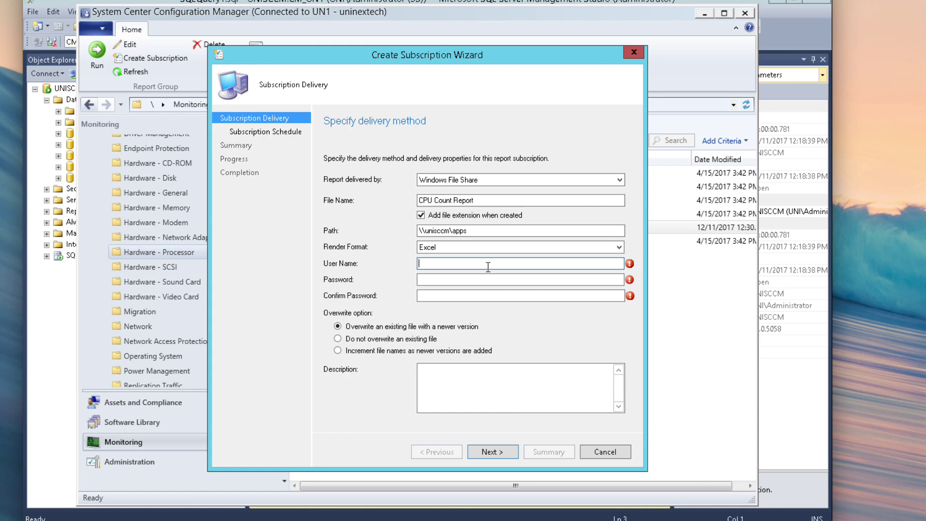
text(uni\administrator)
key(Tab)
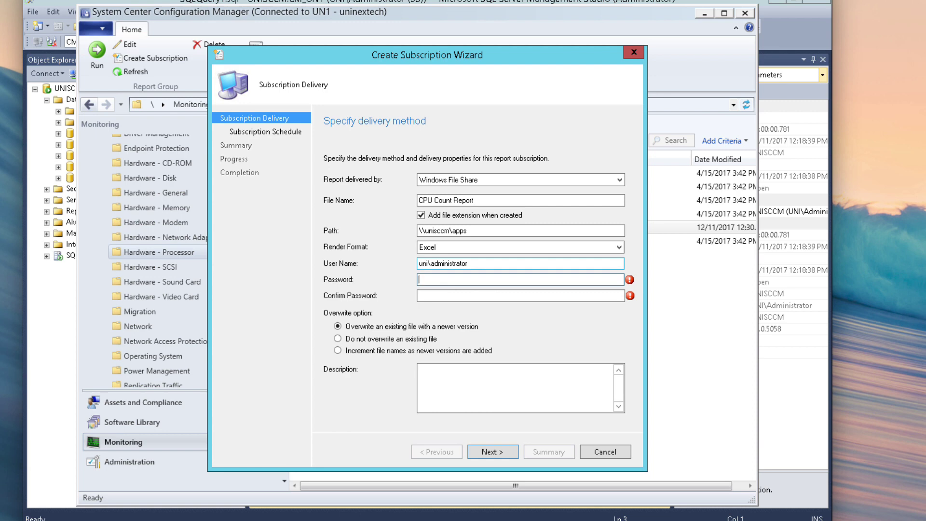
key(Tab)
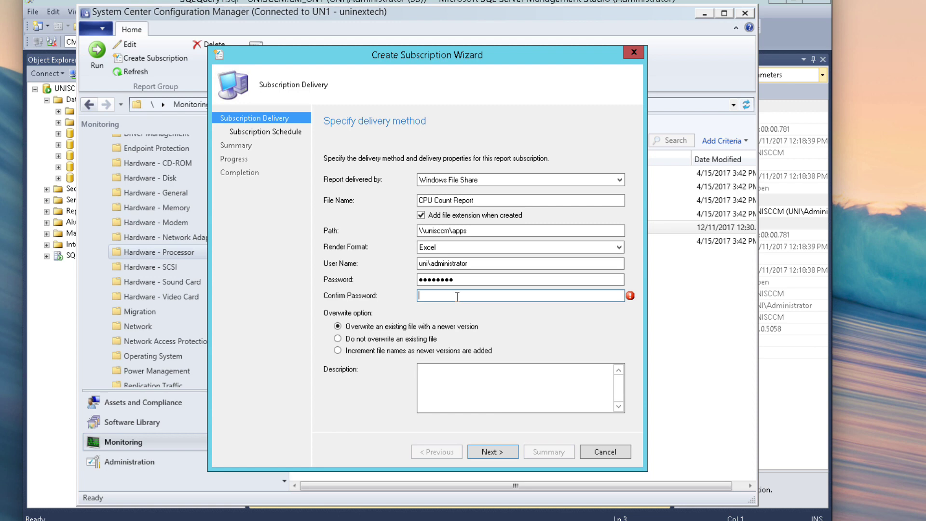
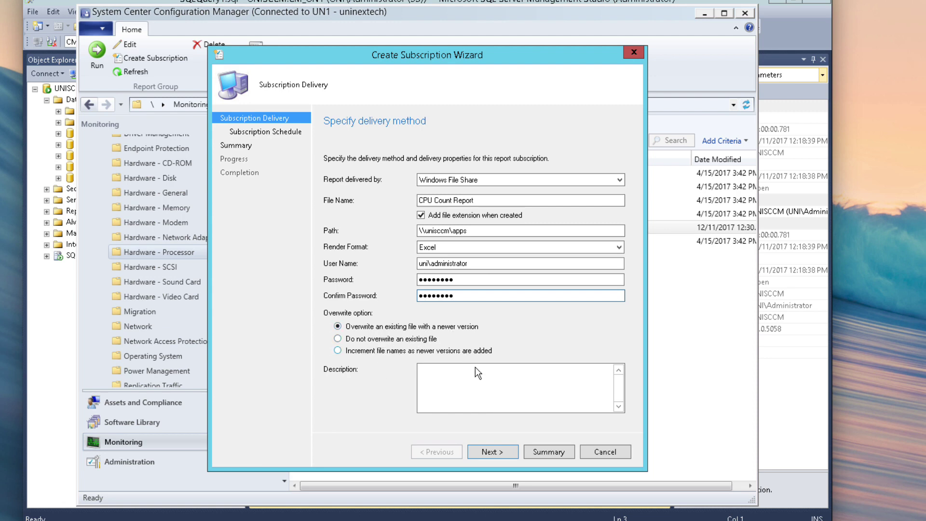
click(442, 180)
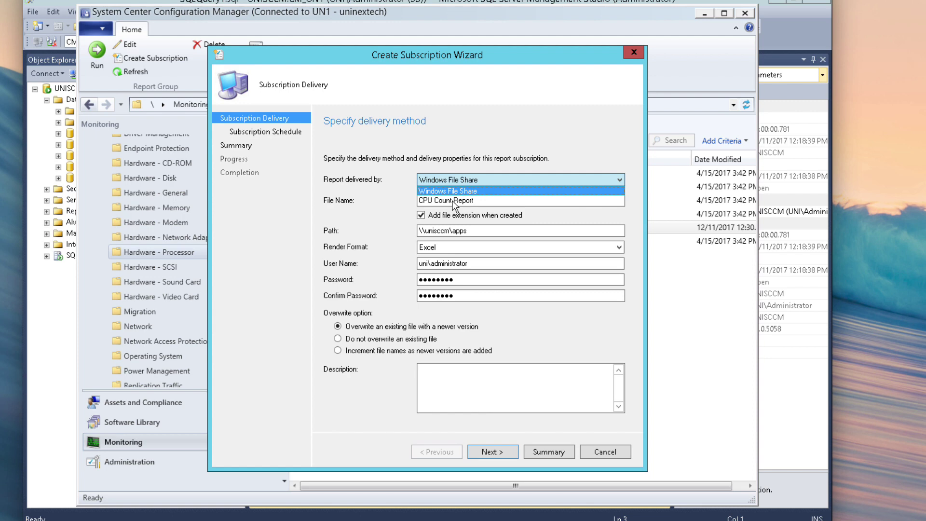
click(452, 201)
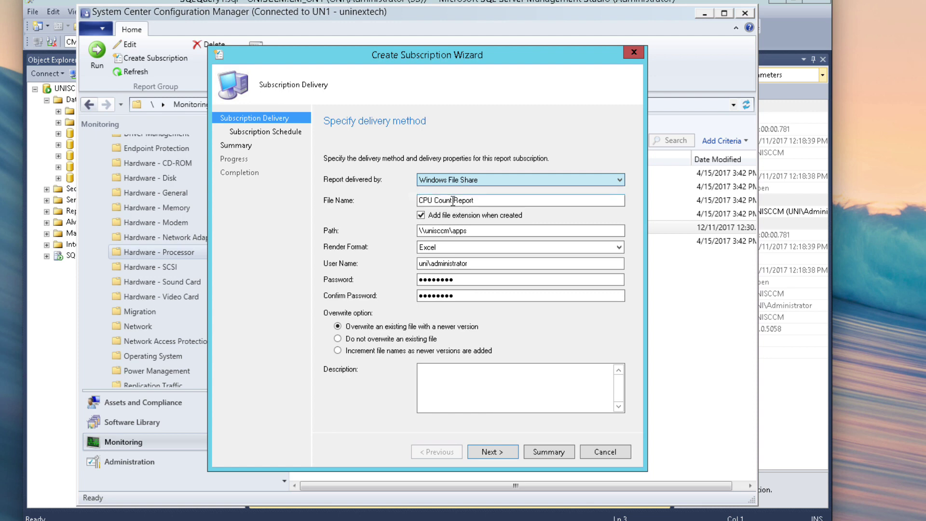
click(477, 180)
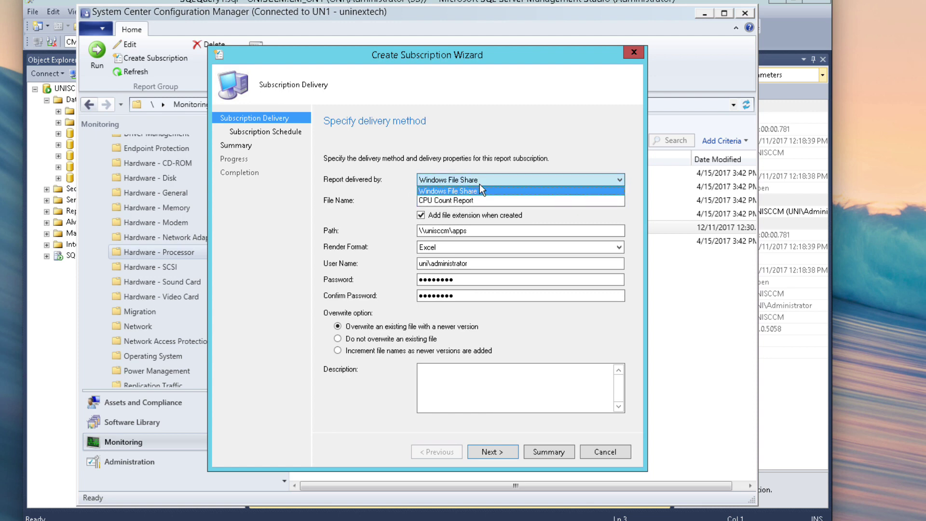
click(482, 179)
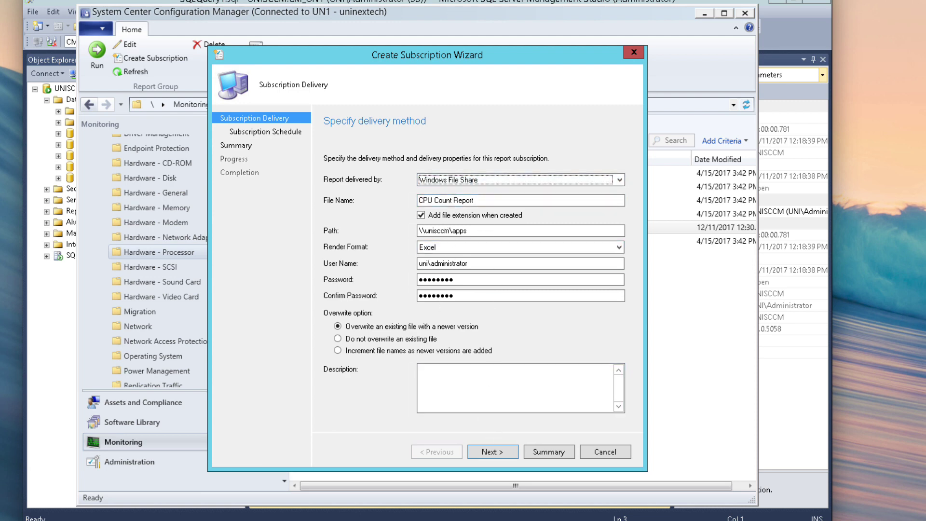
click(474, 278)
Schedule the subscription weekly on Mondays, repeating every 1 week.
click(494, 451)
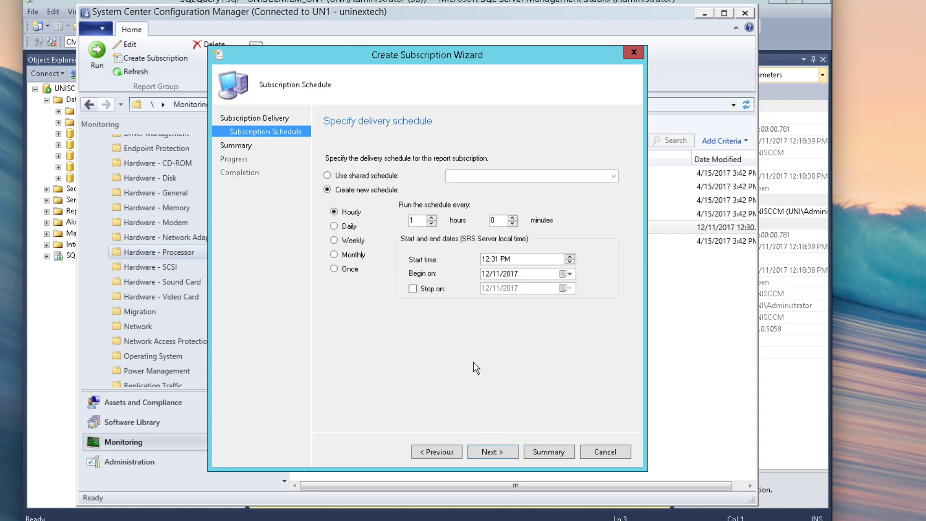
click(349, 227)
click(350, 241)
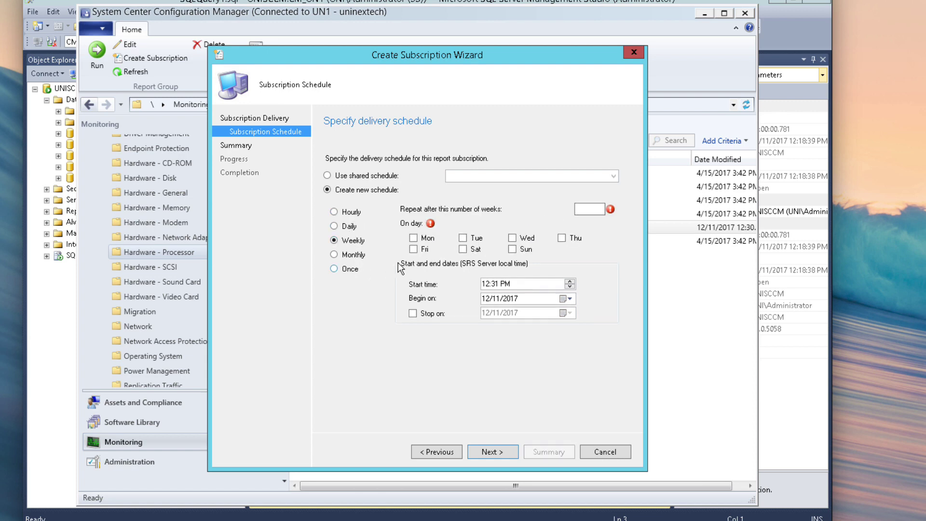
click(413, 237)
click(593, 211)
text(1)
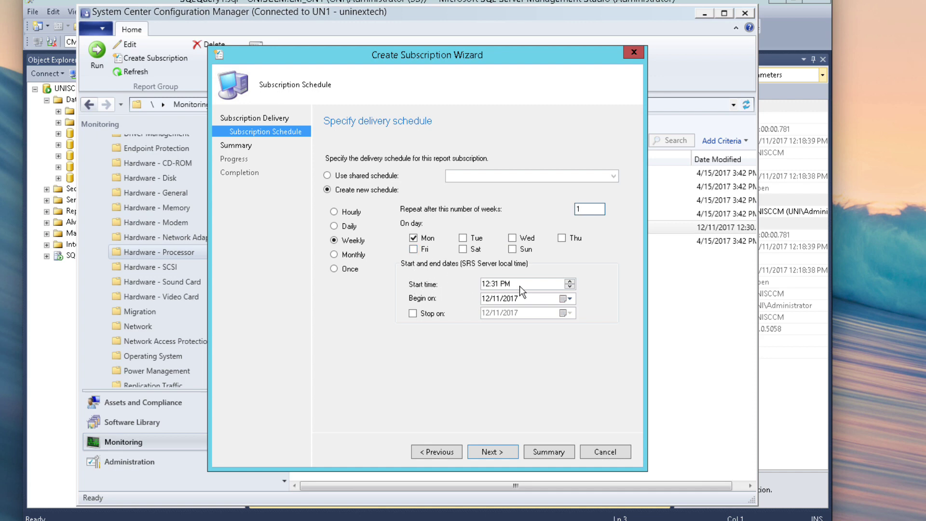
Set the start time to 01:31 PM with no end date, then create the subscription.
click(484, 284)
text(1)
key(Right)
click(424, 316)
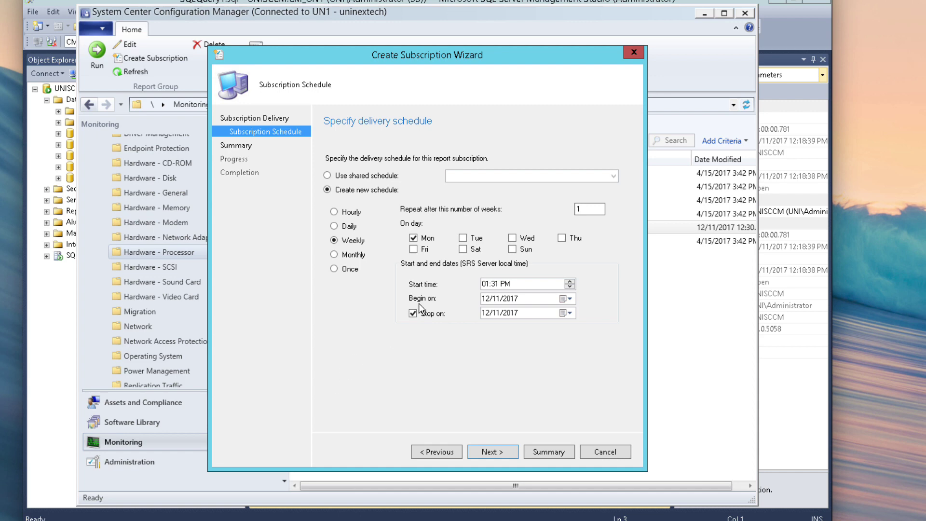
key(space)
click(499, 449)
click(502, 450)
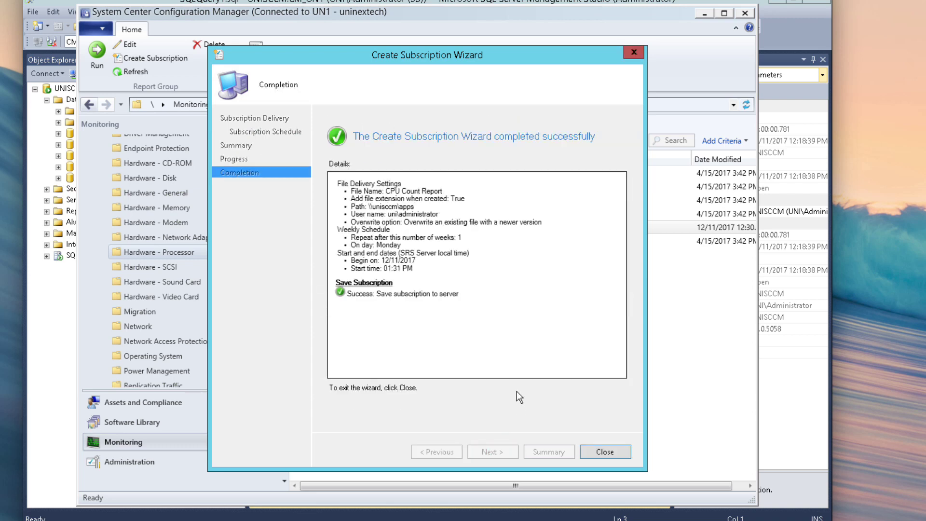
click(605, 453)
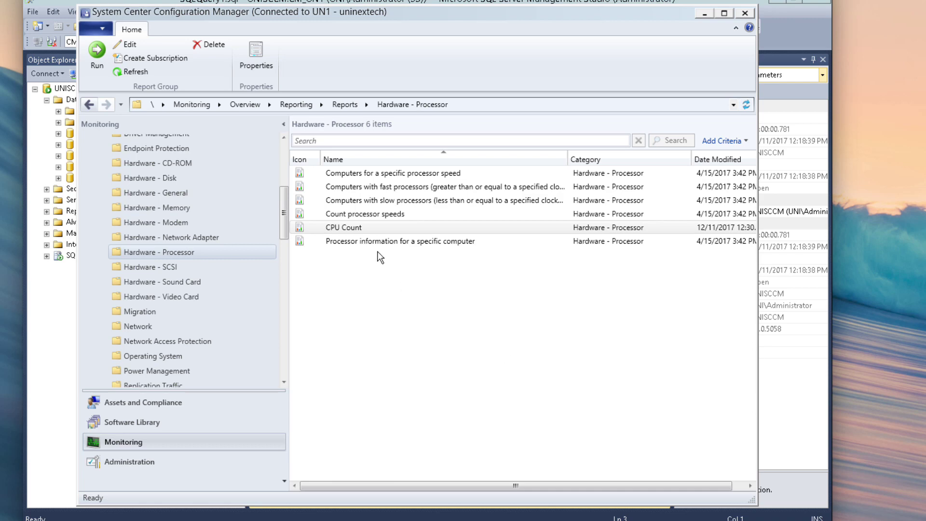
click(364, 230)
right_click(364, 231)
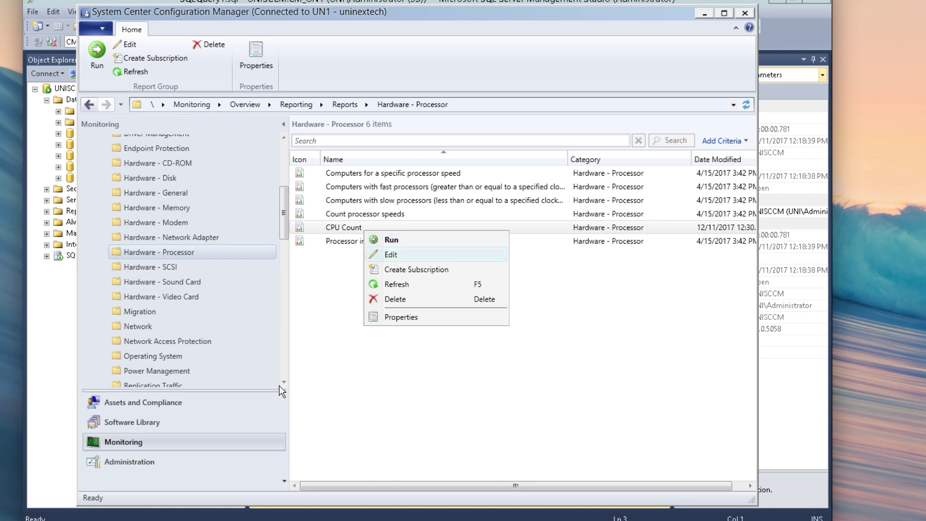
click(391, 240)
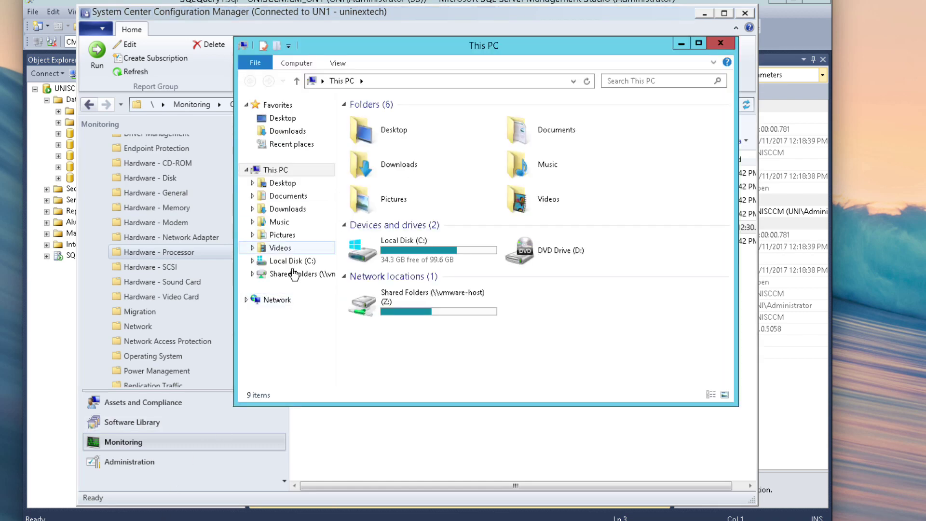
click(289, 260)
double_click(381, 118)
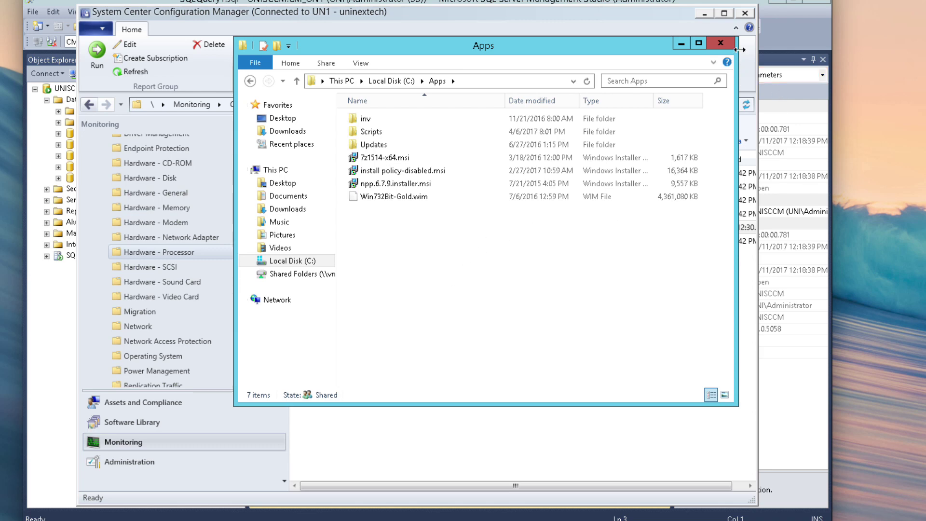
click(721, 44)
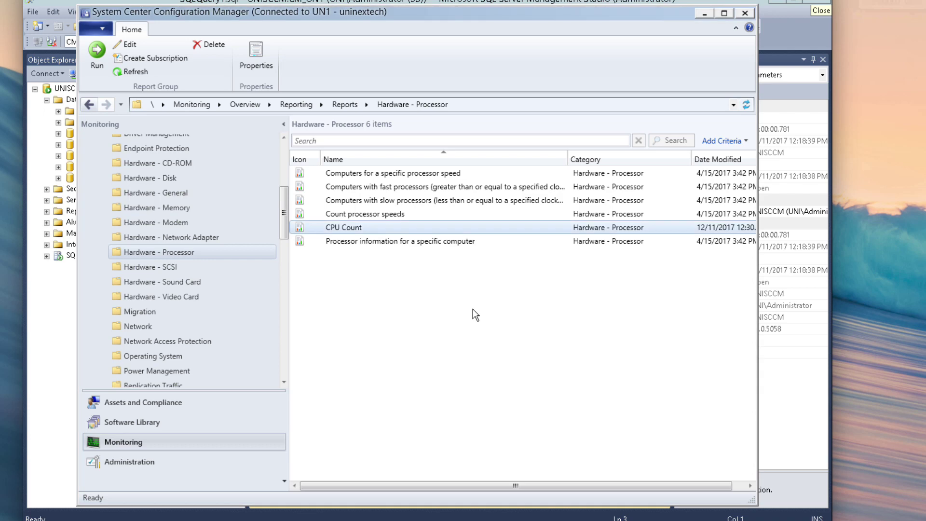
Run the CPU Count report from its context menu to list systems and processors.
right_click(356, 227)
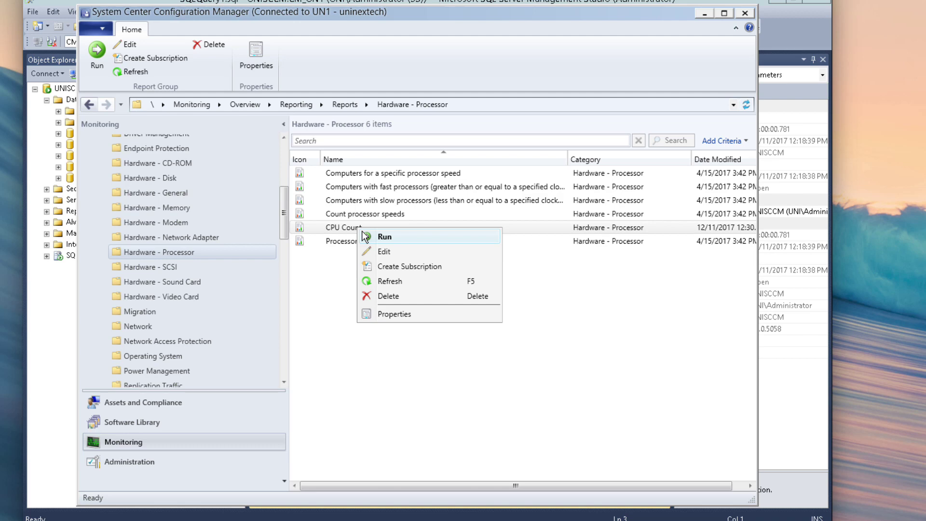
click(369, 238)
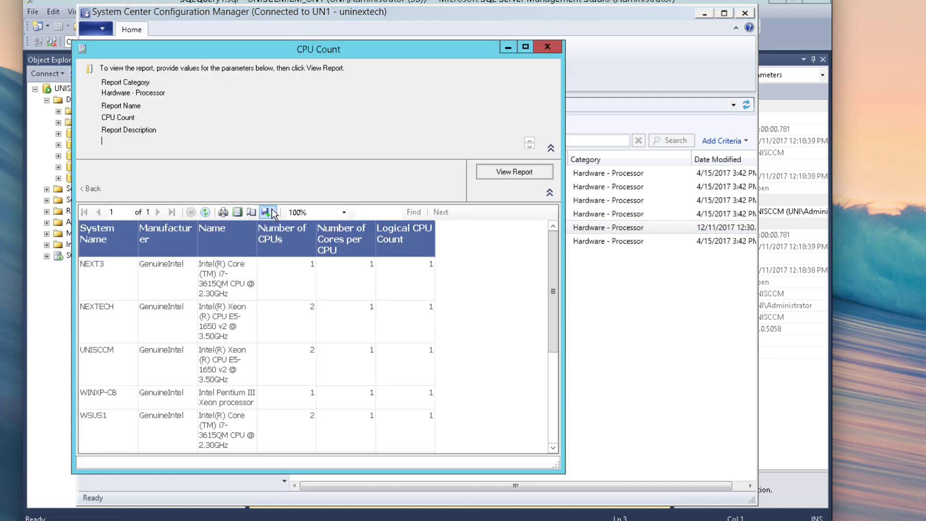
Export CPU Count to Excel as CPU Count.xlsx in \\unisccm\apps, replacing the old file, and close the viewer.
click(271, 210)
click(286, 281)
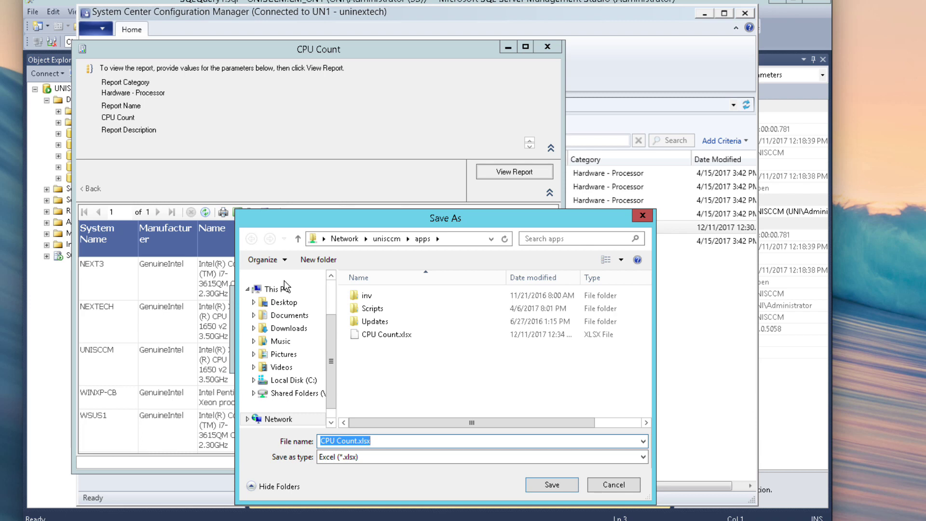
click(565, 484)
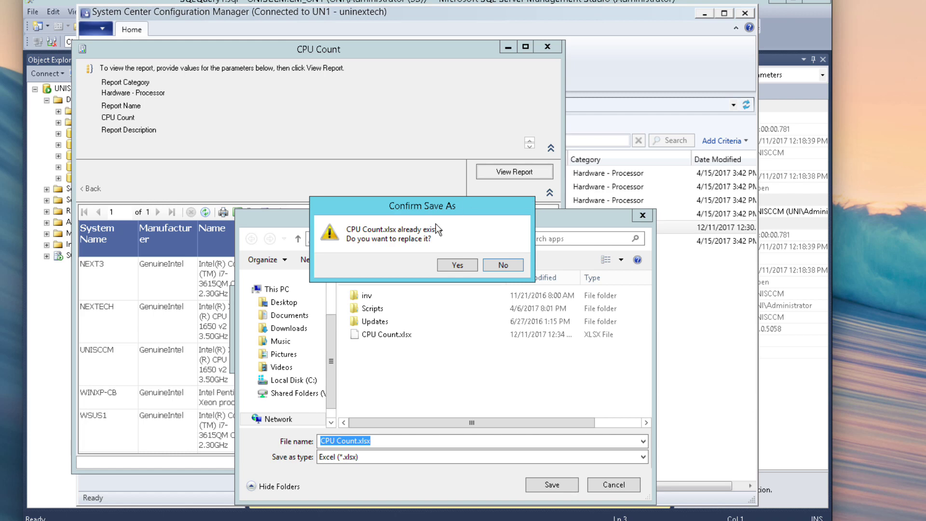
click(448, 266)
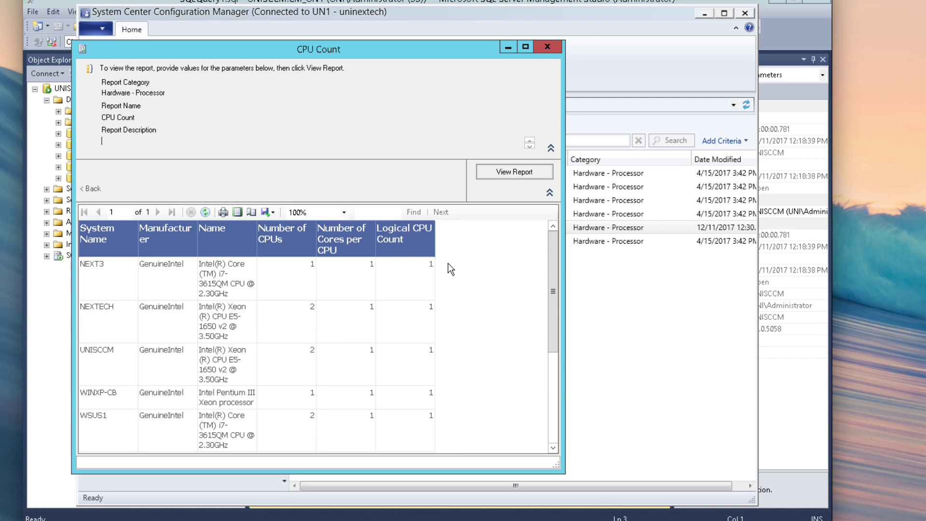
click(552, 48)
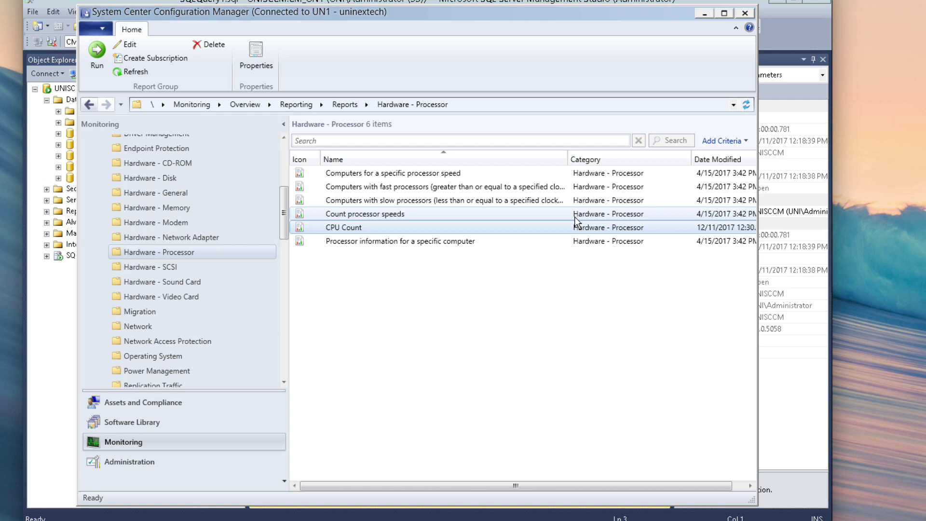
Open the context menu of the CPU Count report in the Hardware - Processor list.
right_click(381, 228)
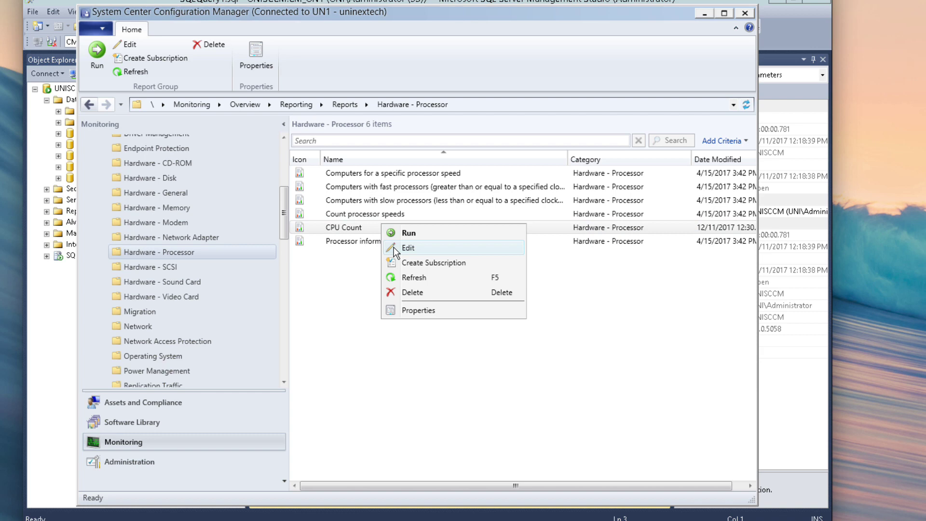